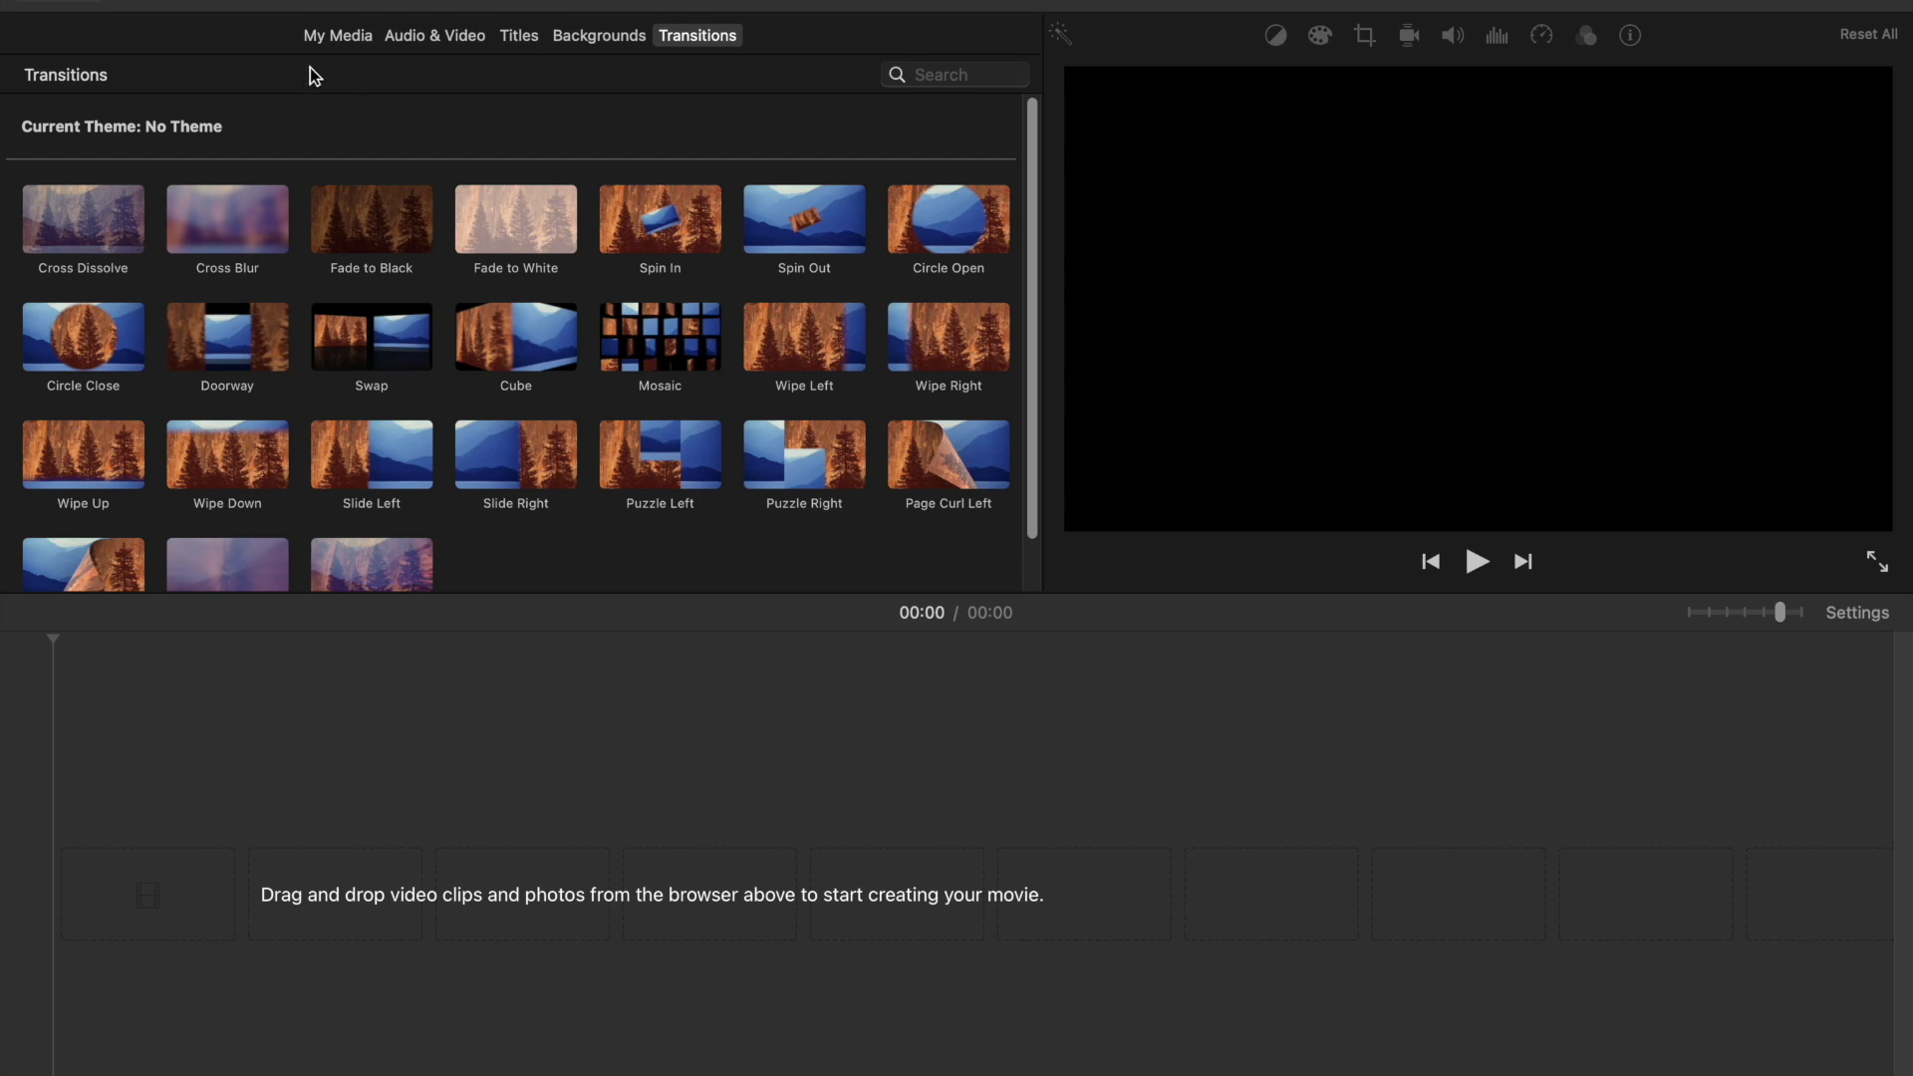
Place the beach clip from My Media in the timeline, with Putting On The Ritz music beneath it
click(343, 40)
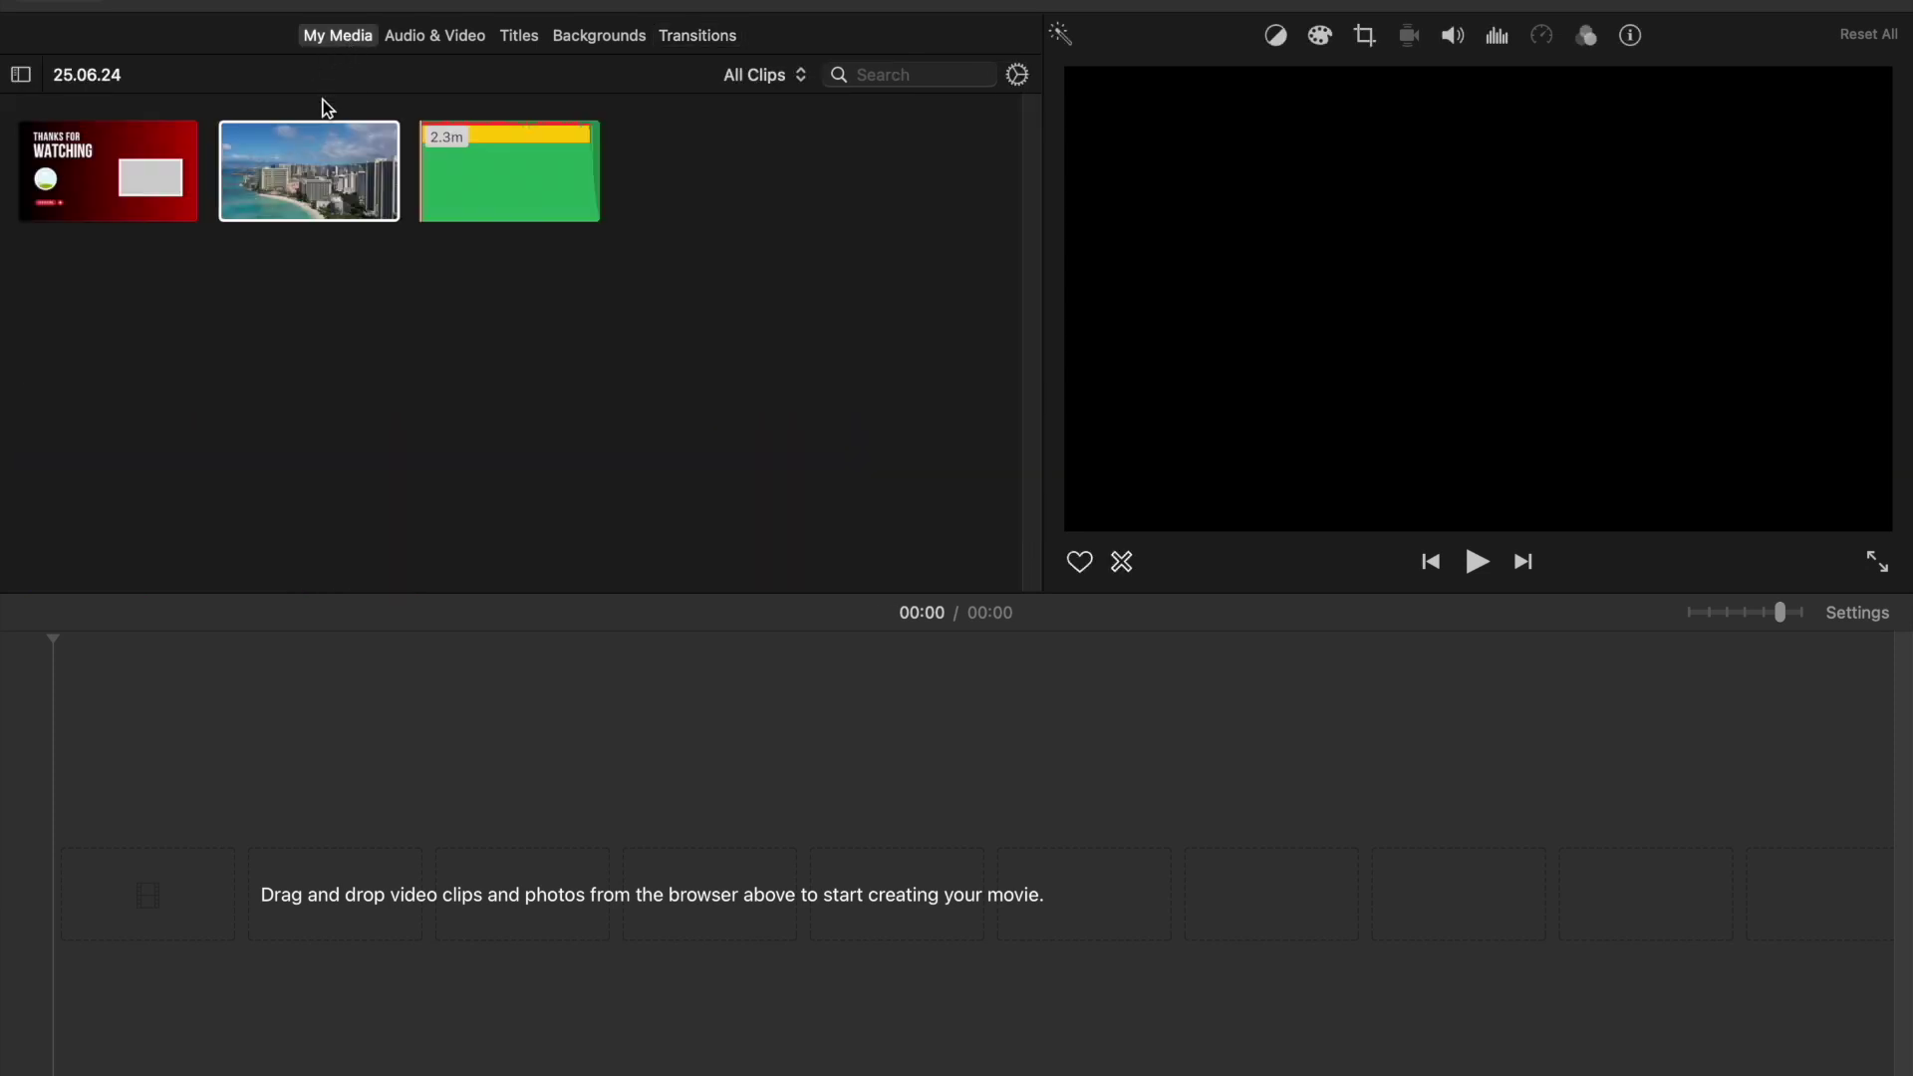
drag(321, 166, 182, 869)
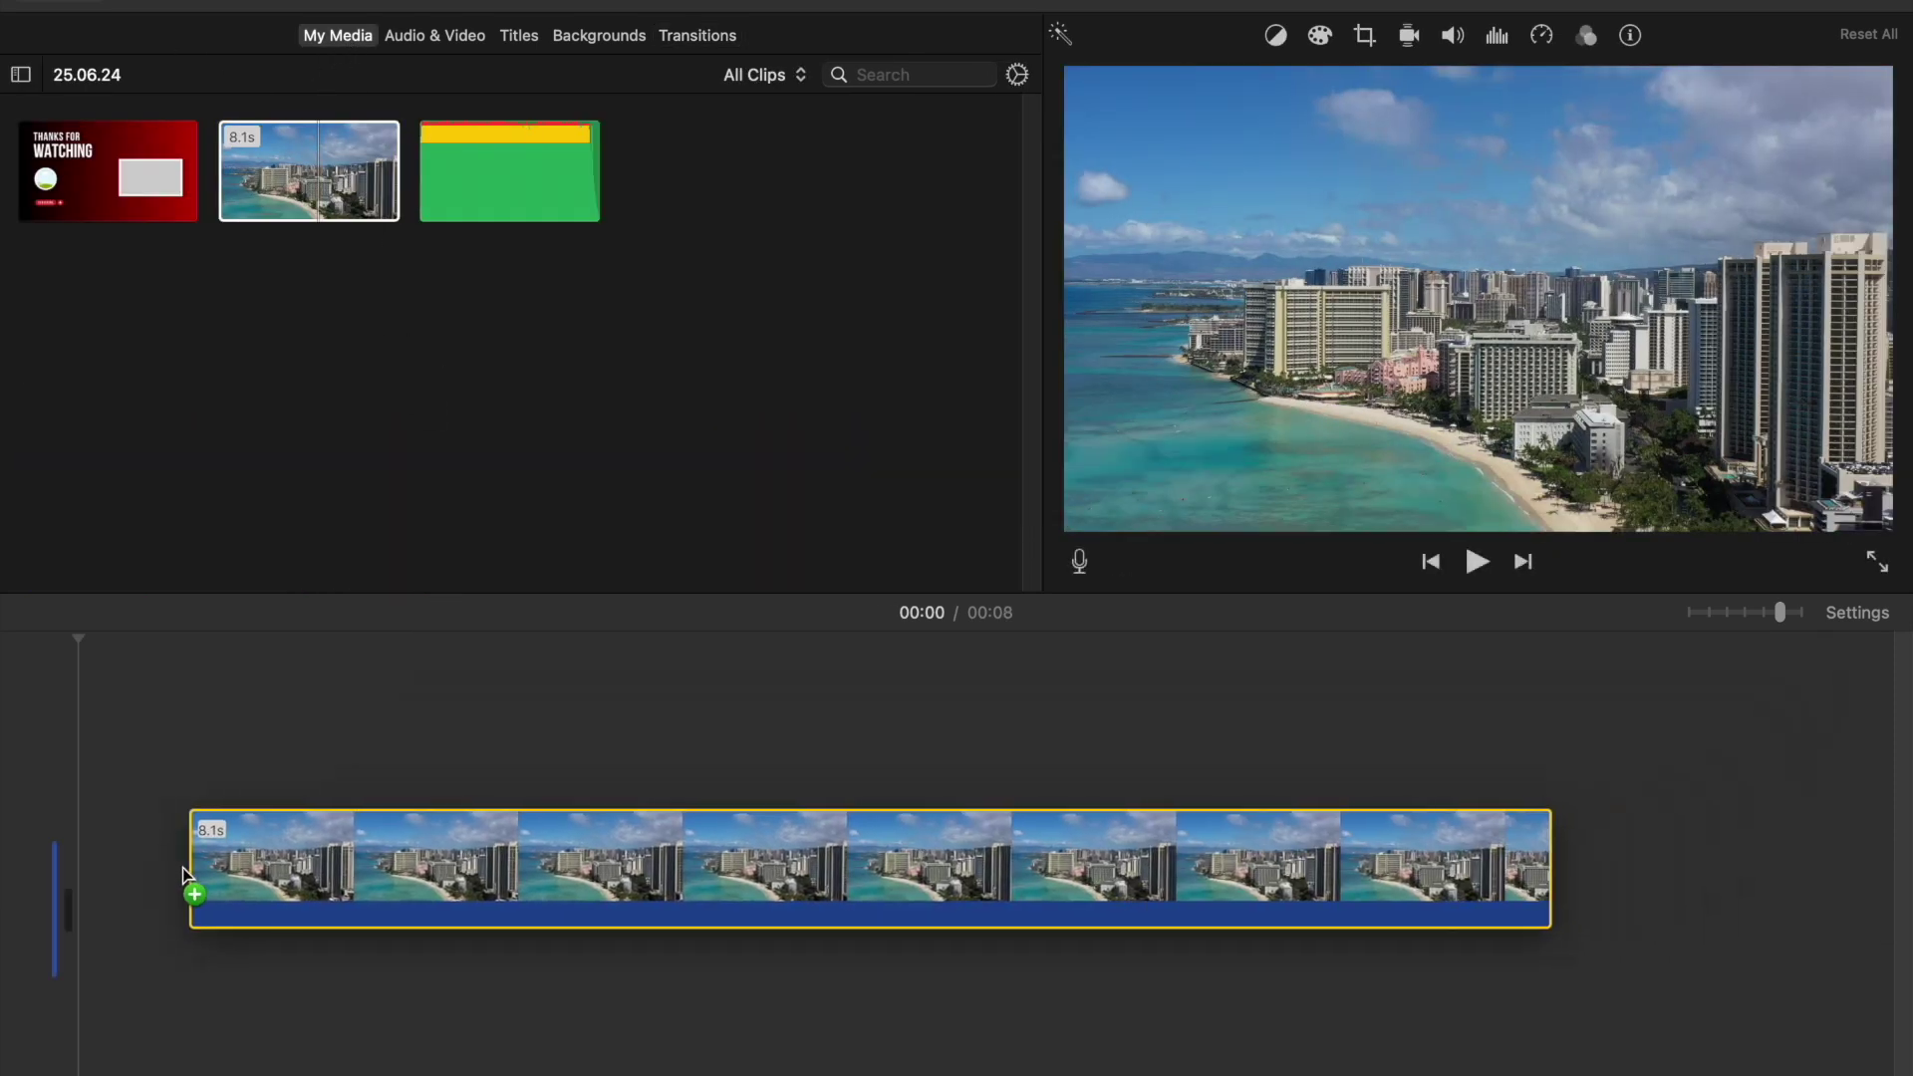
drag(471, 157, 249, 1007)
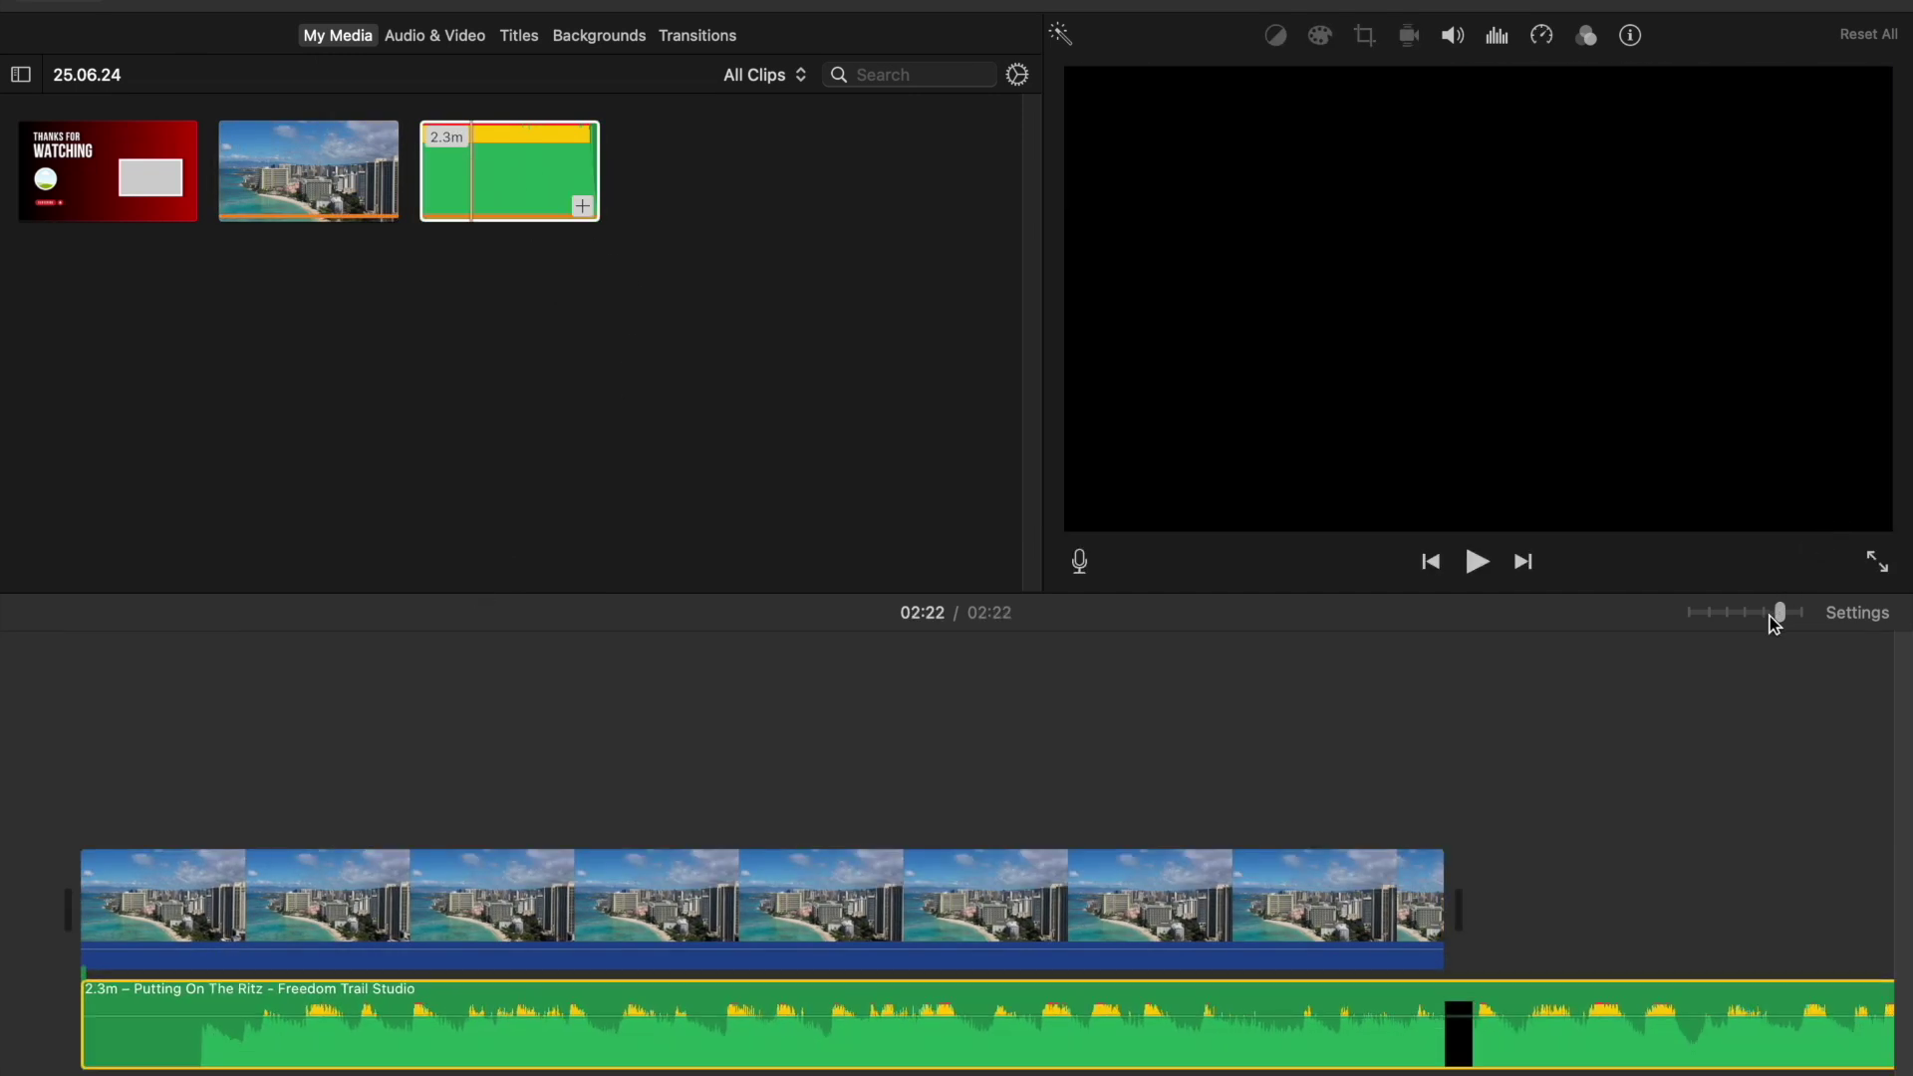
Split the music where the 8.1s beach clip ends and delete the leftover 2.2-minute piece
drag(1777, 618, 1764, 615)
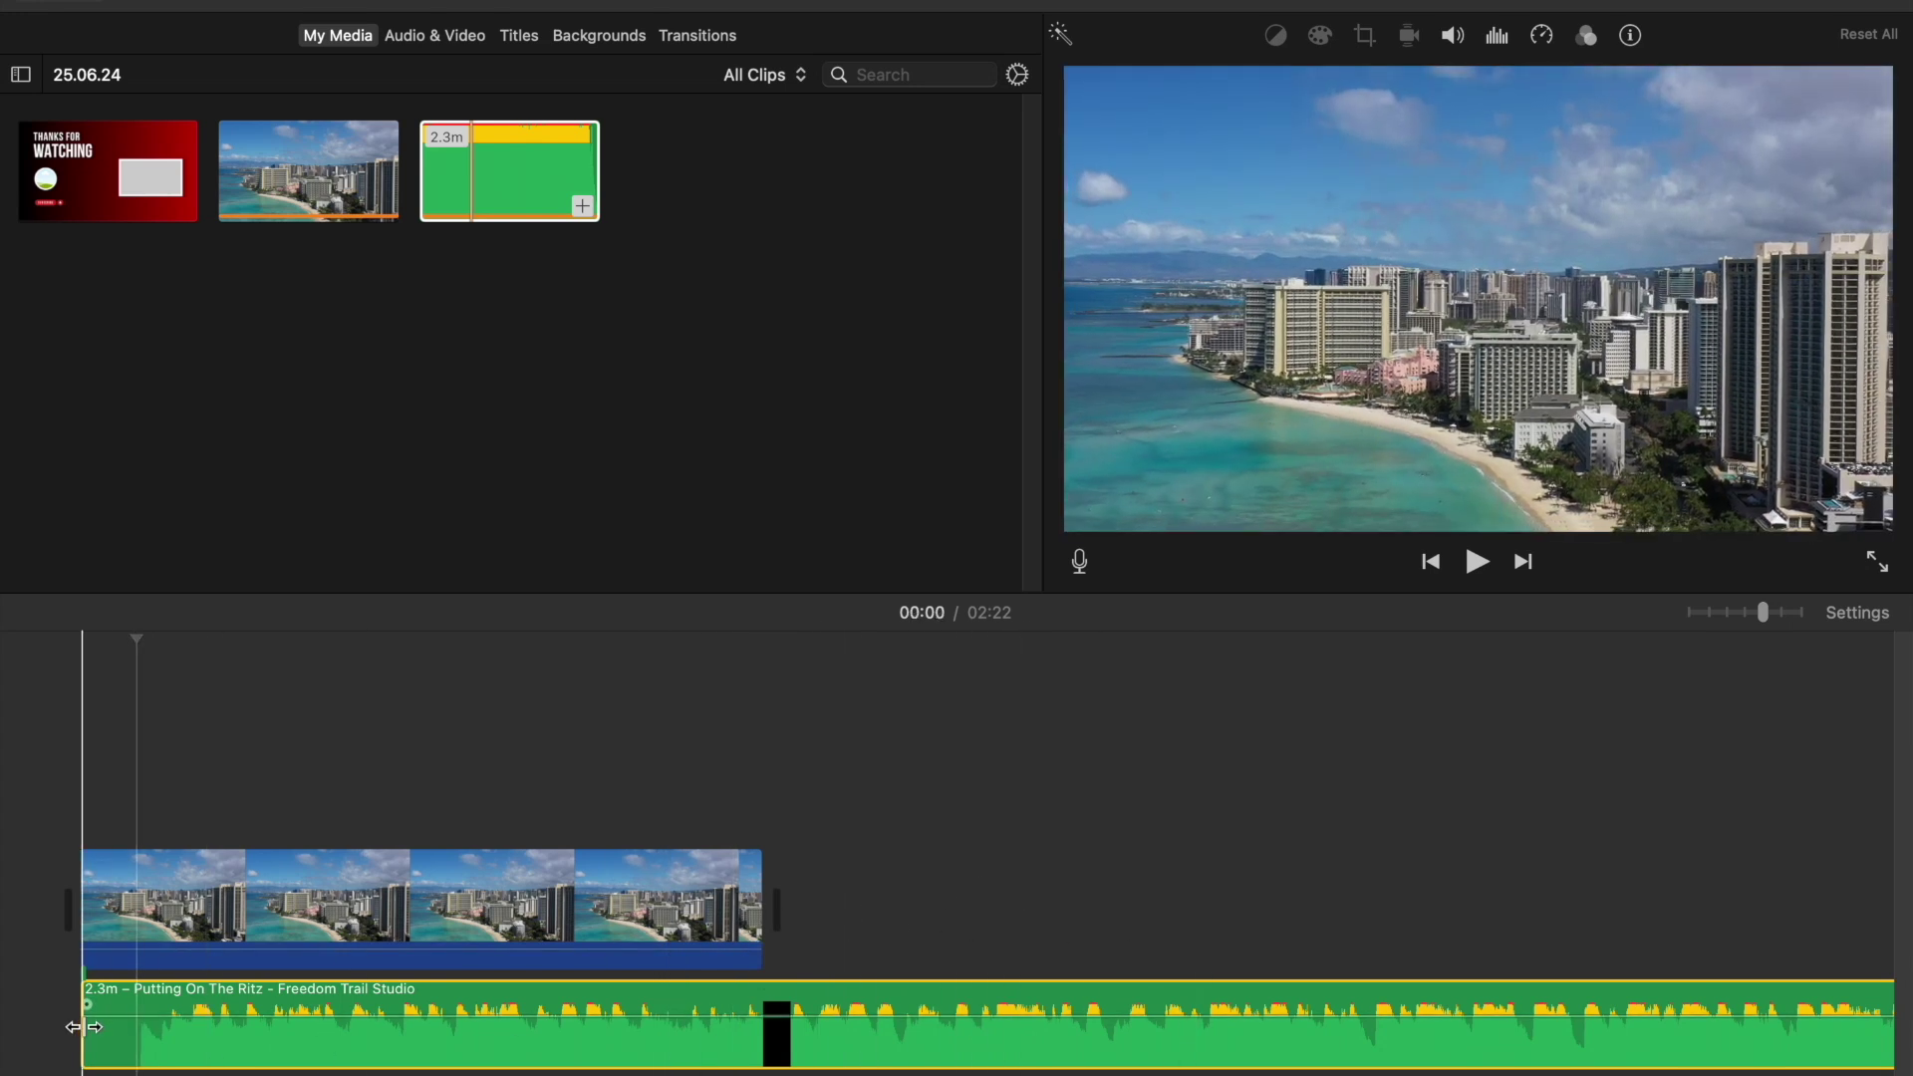
mouse_move(72, 1026)
mouse_down()
mouse_move(644, 1024)
mouse_move(83, 1026)
mouse_up()
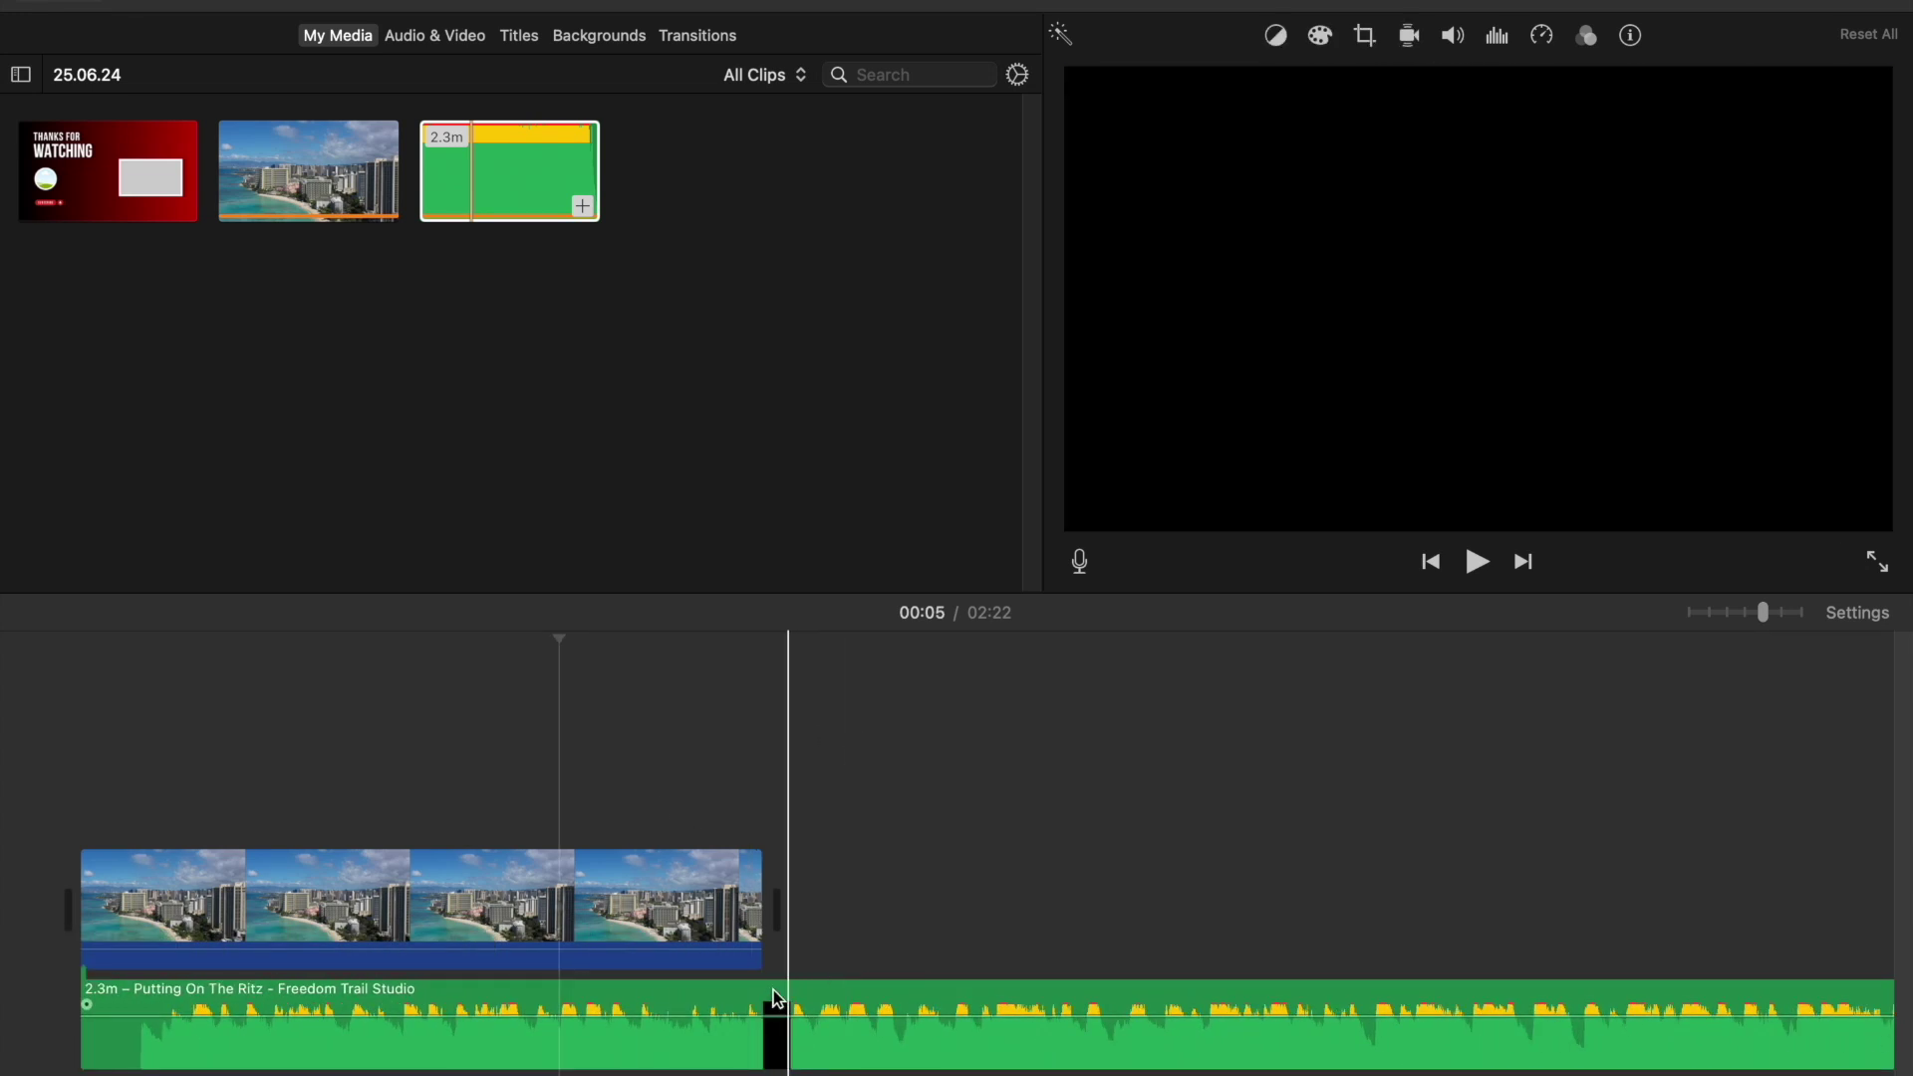
click(787, 1000)
key(super+b)
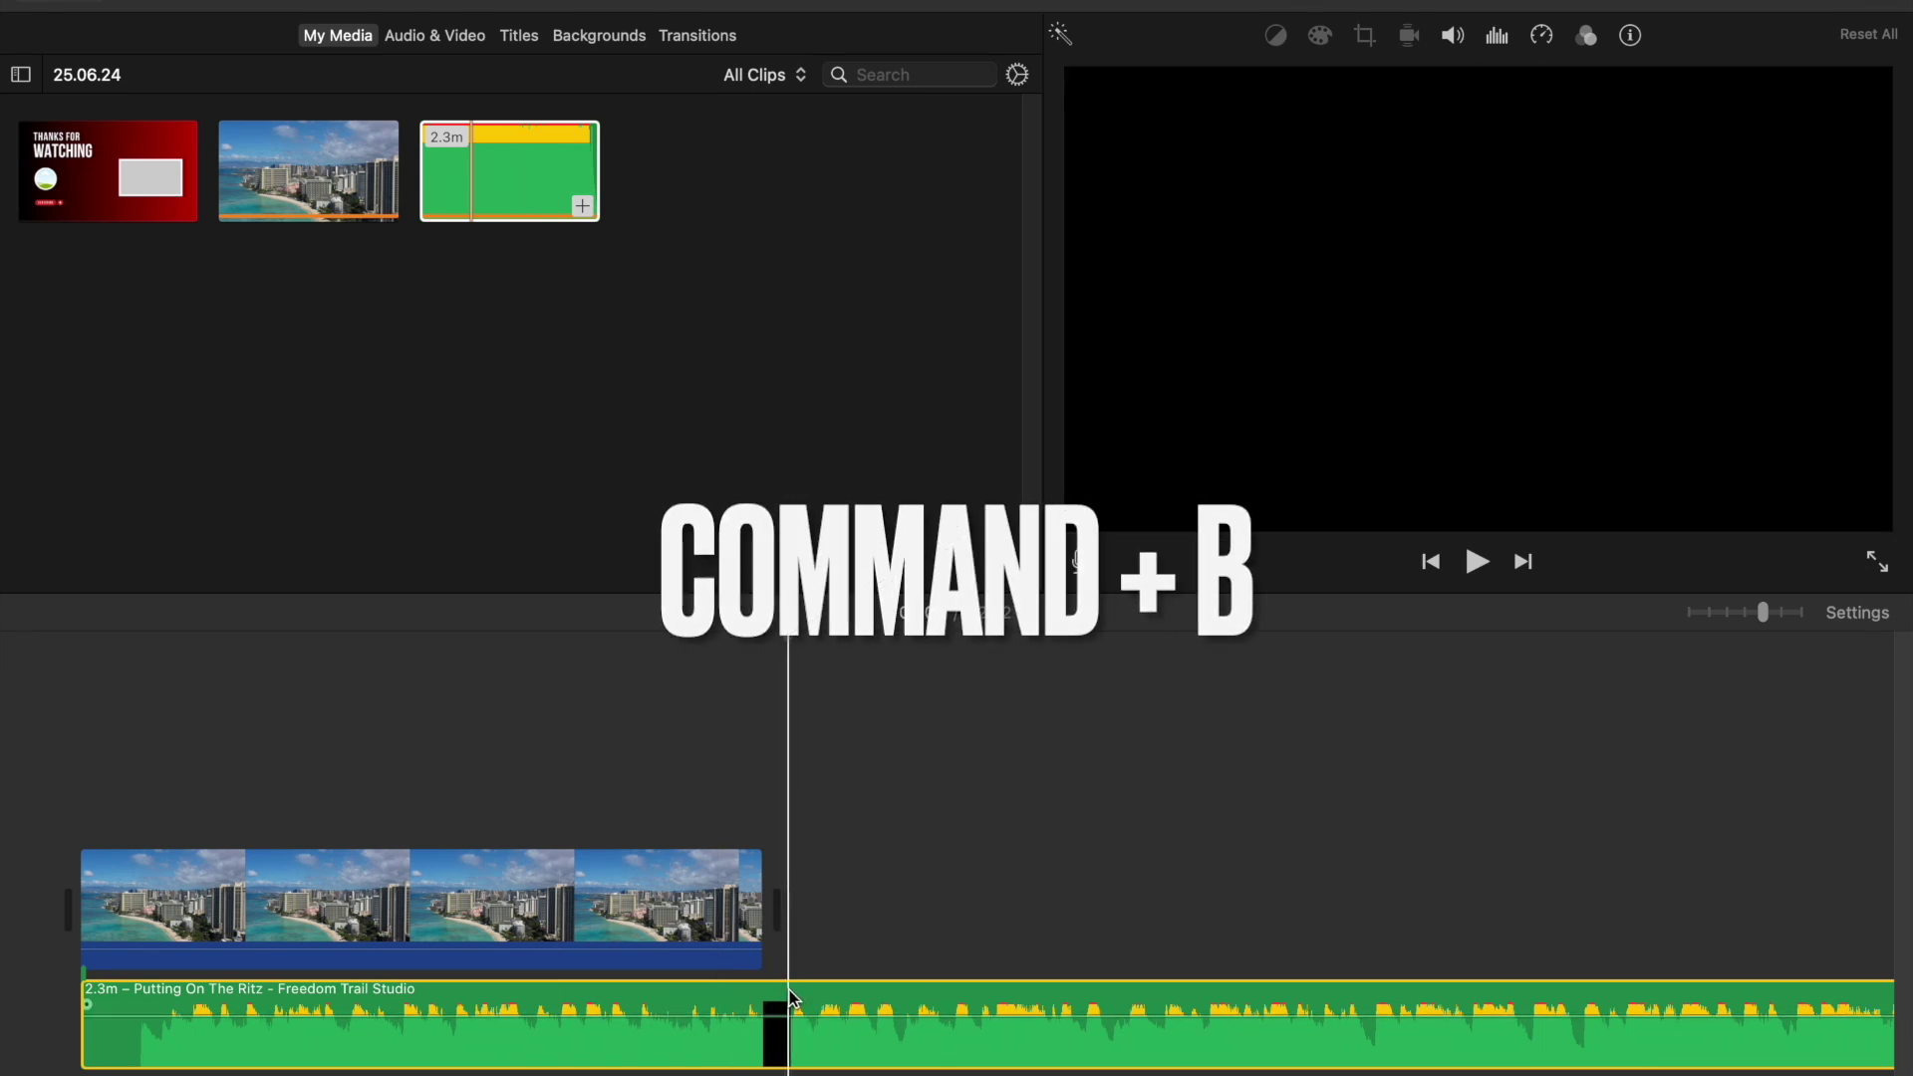
key(super+b)
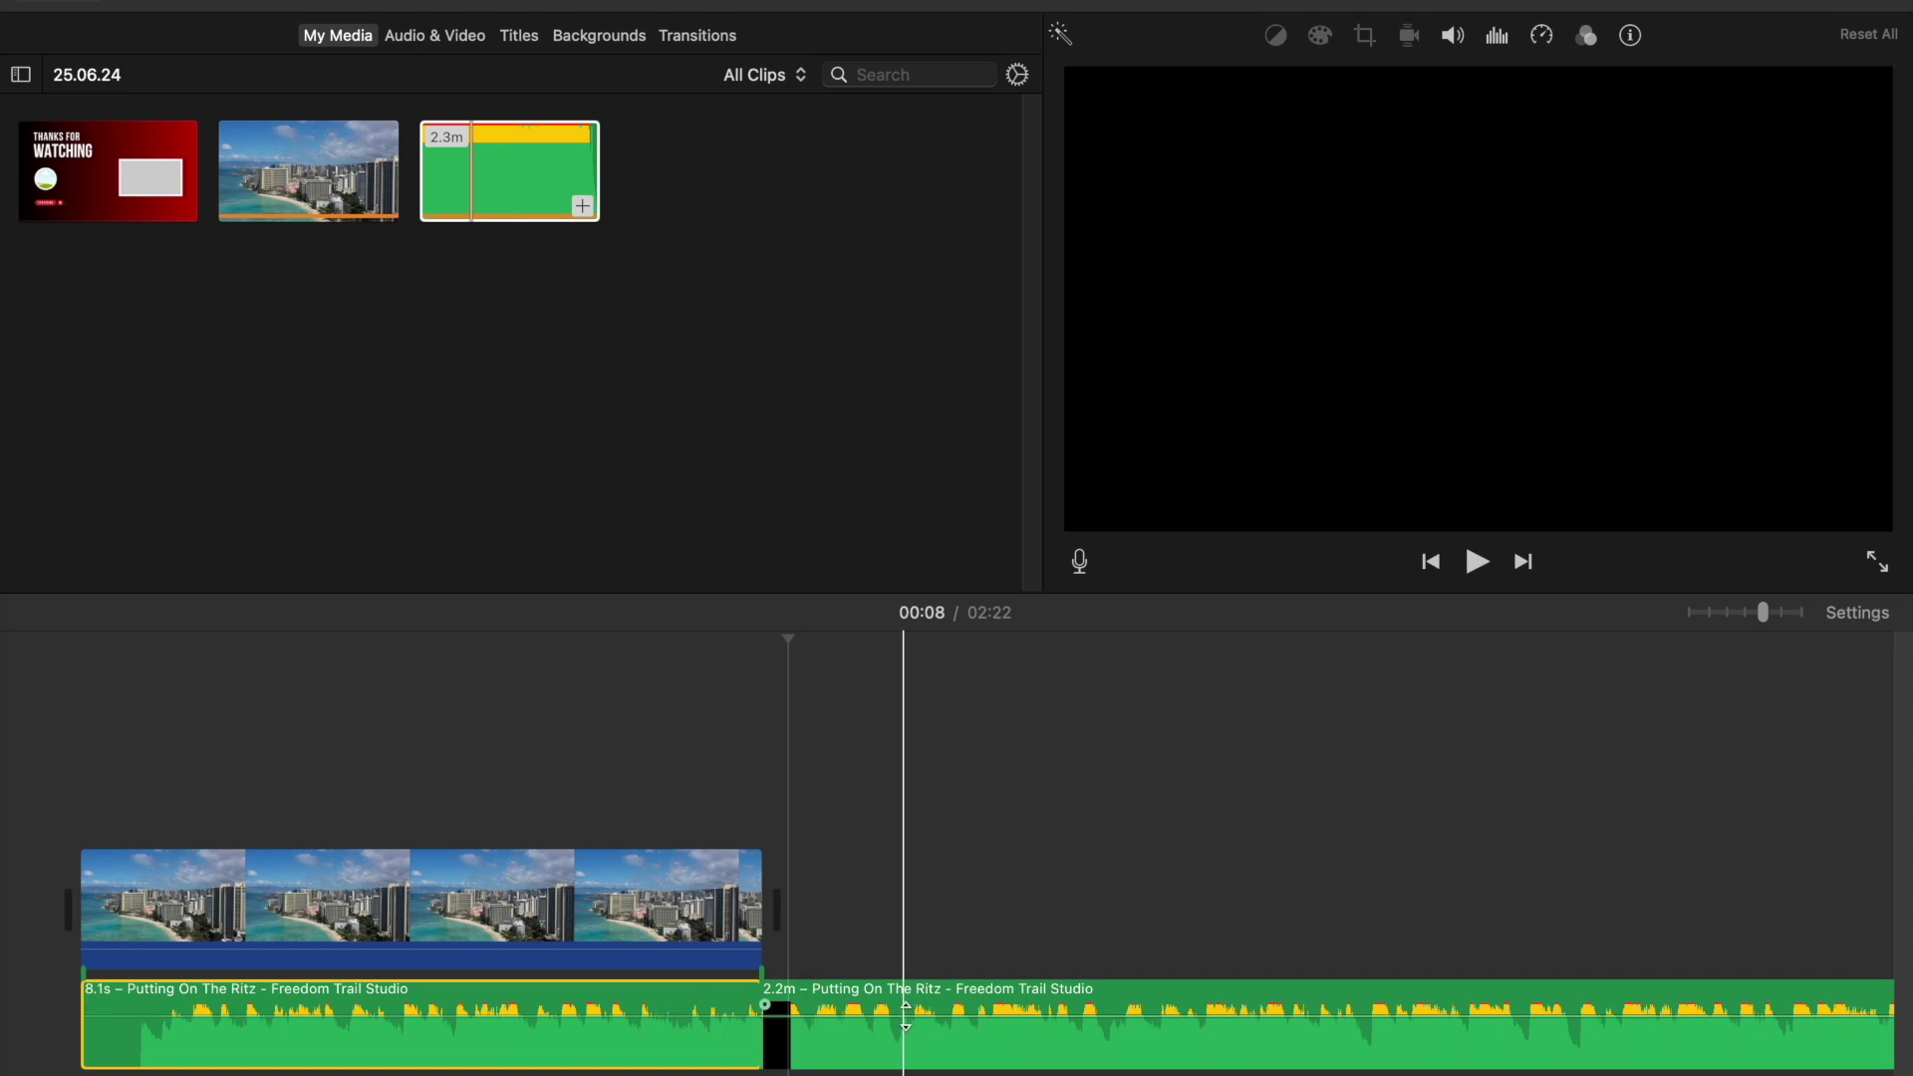
click(1004, 991)
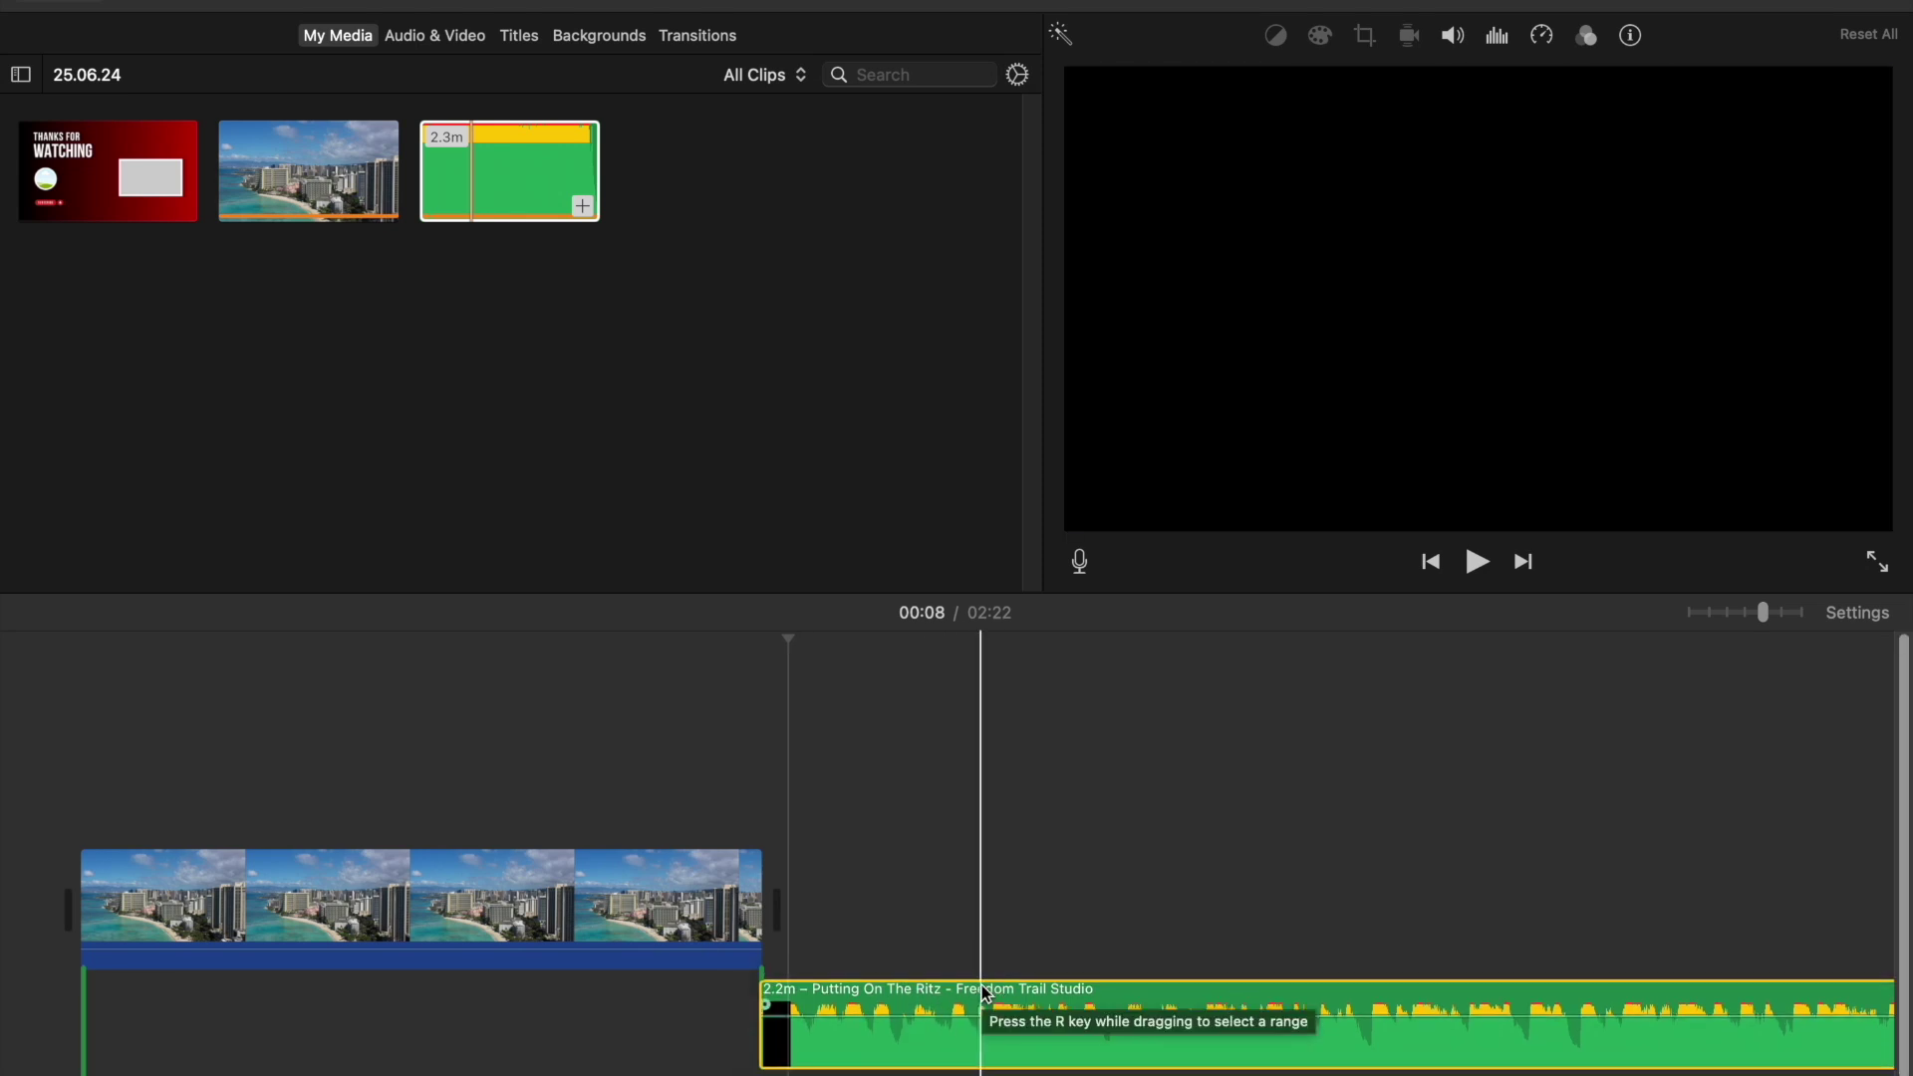
key(Delete)
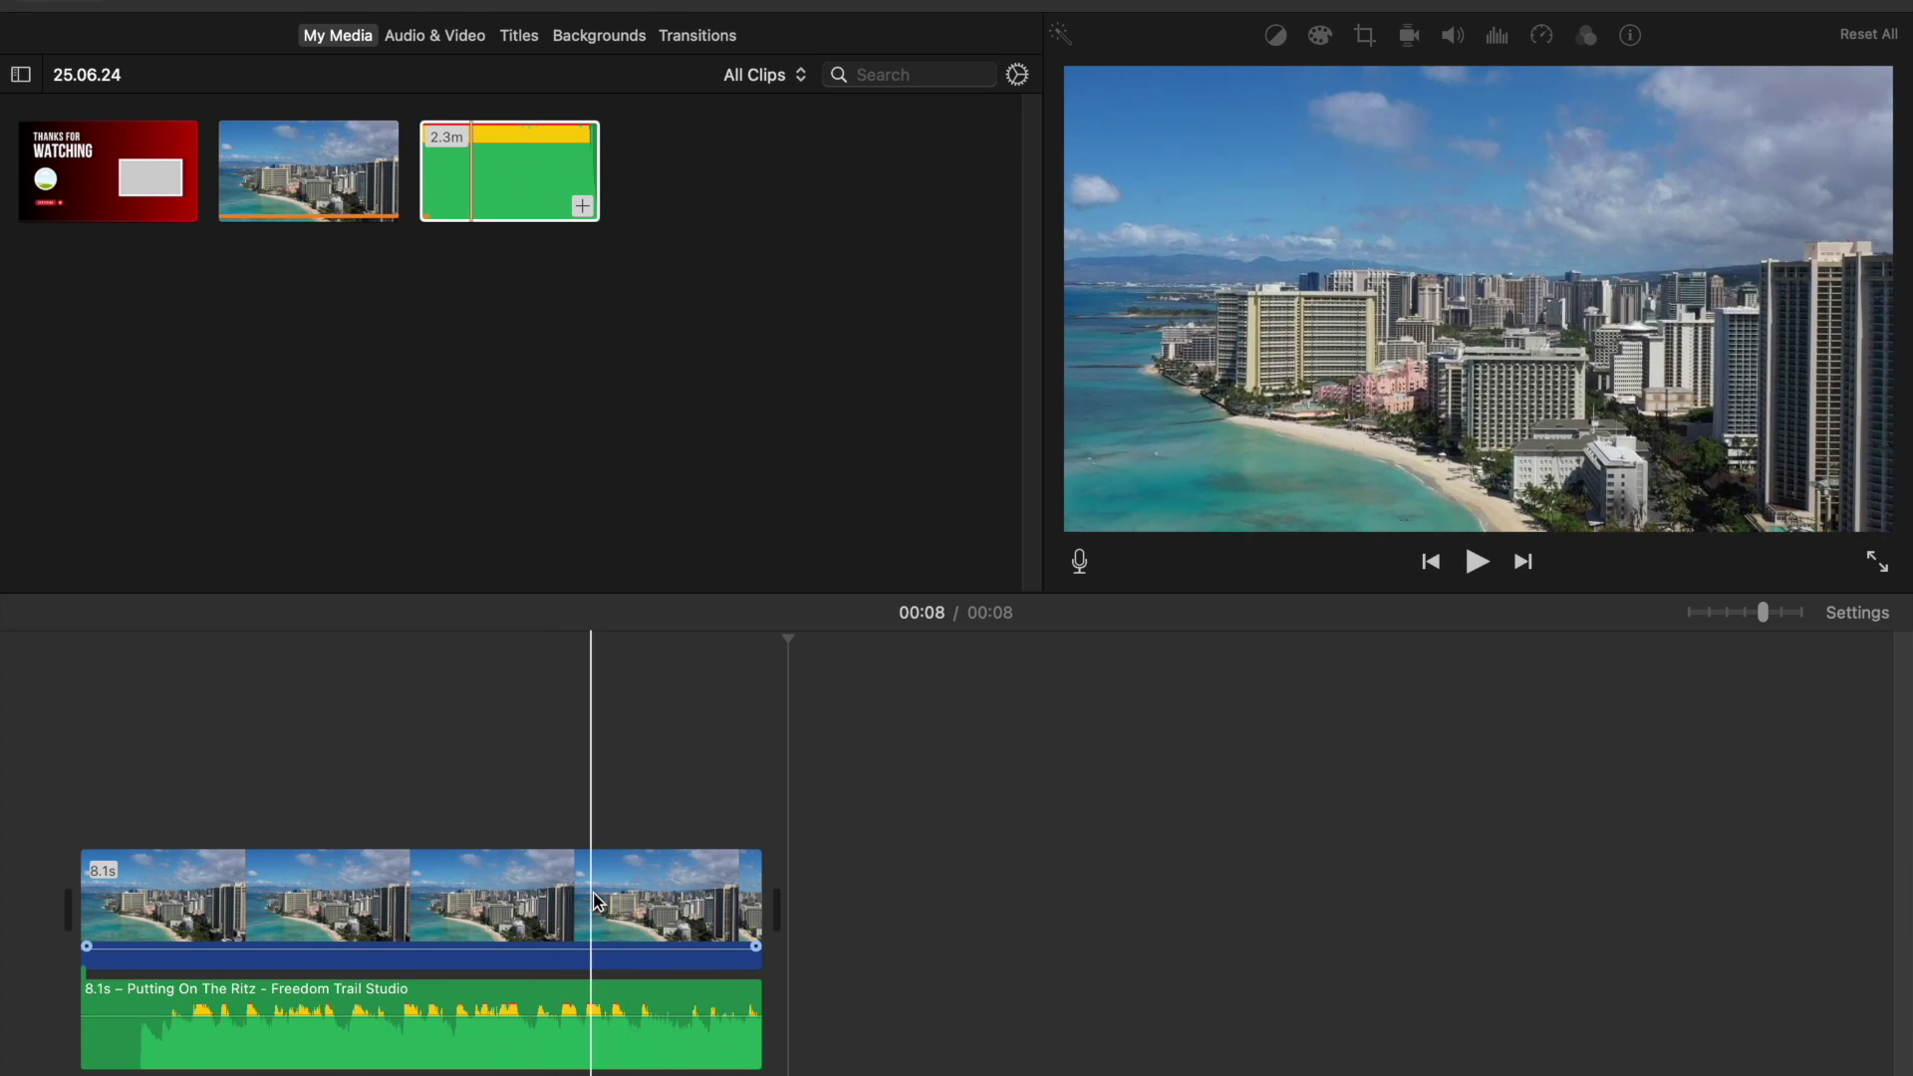
Trim the music's quiet opening, slide it back to the start, and extend it to the clip's end
key(super+equal)
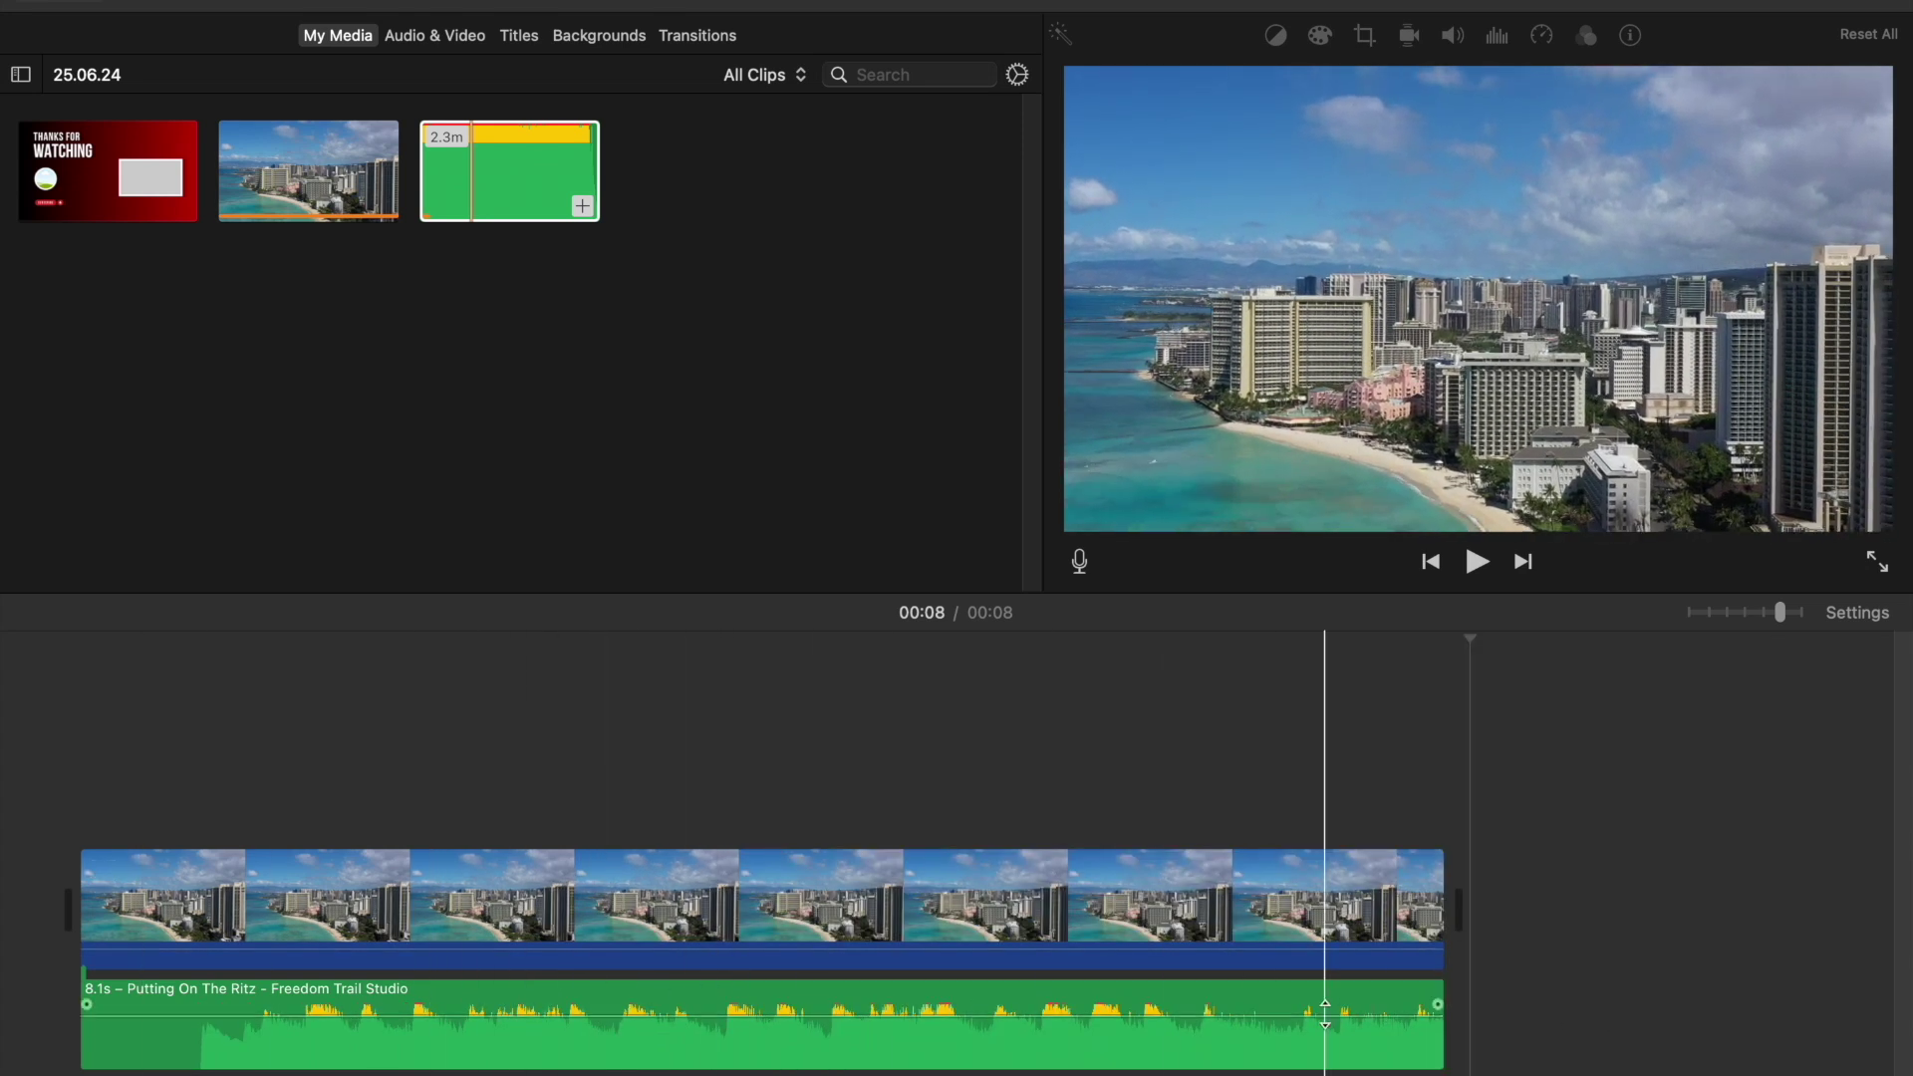
click(76, 833)
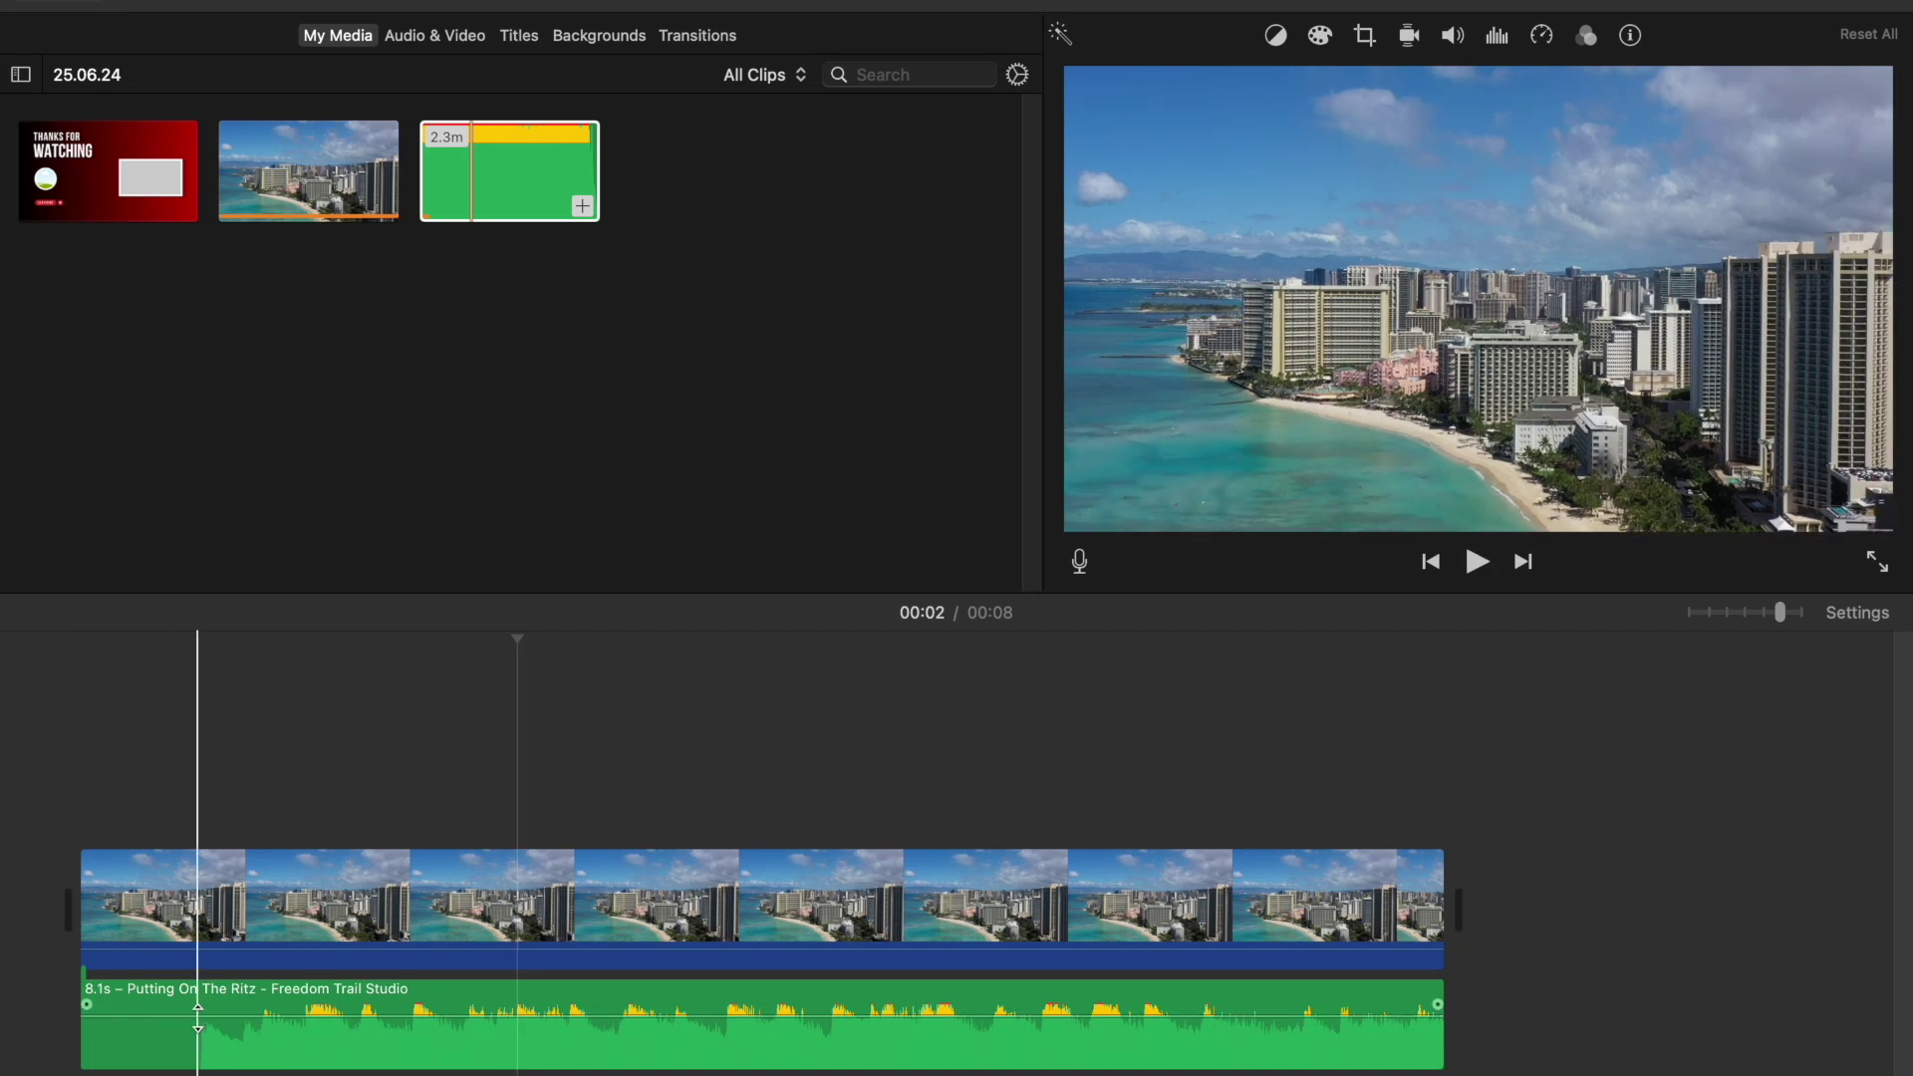
click(1267, 813)
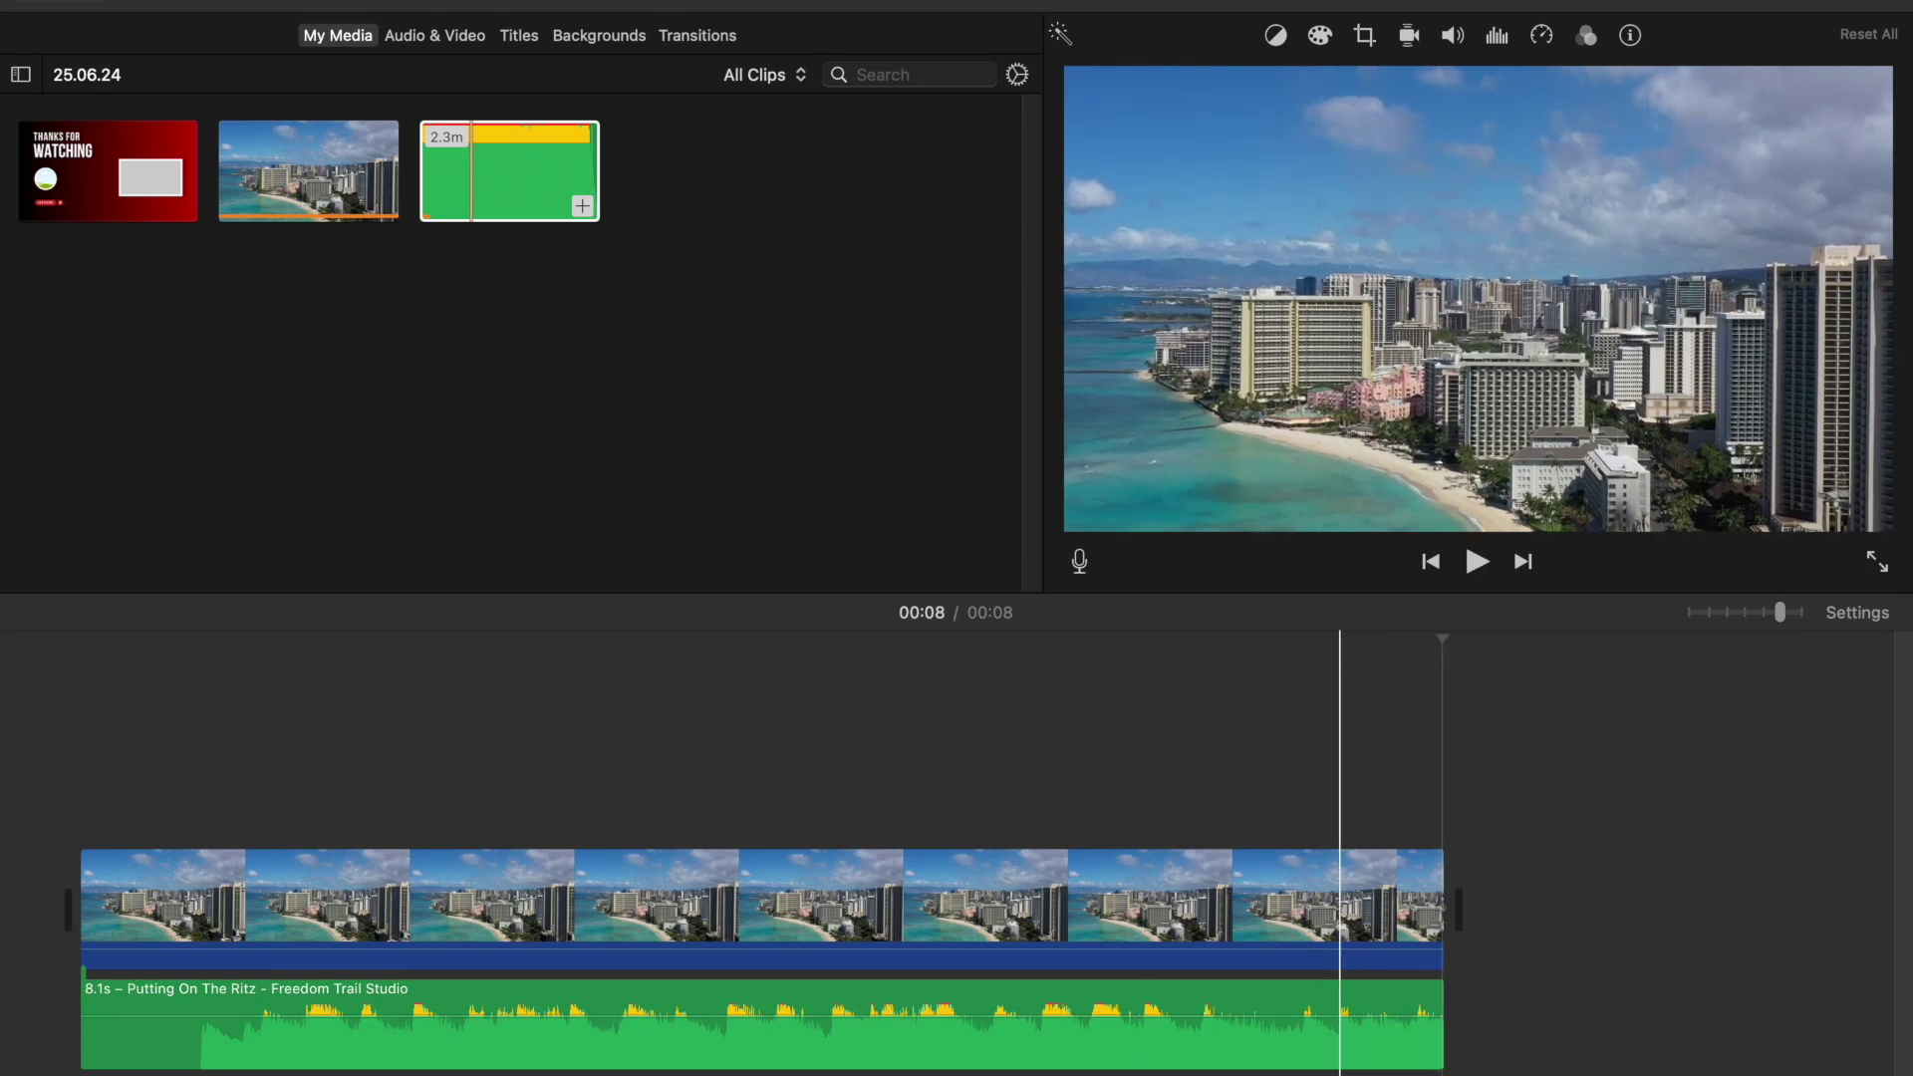
click(113, 1046)
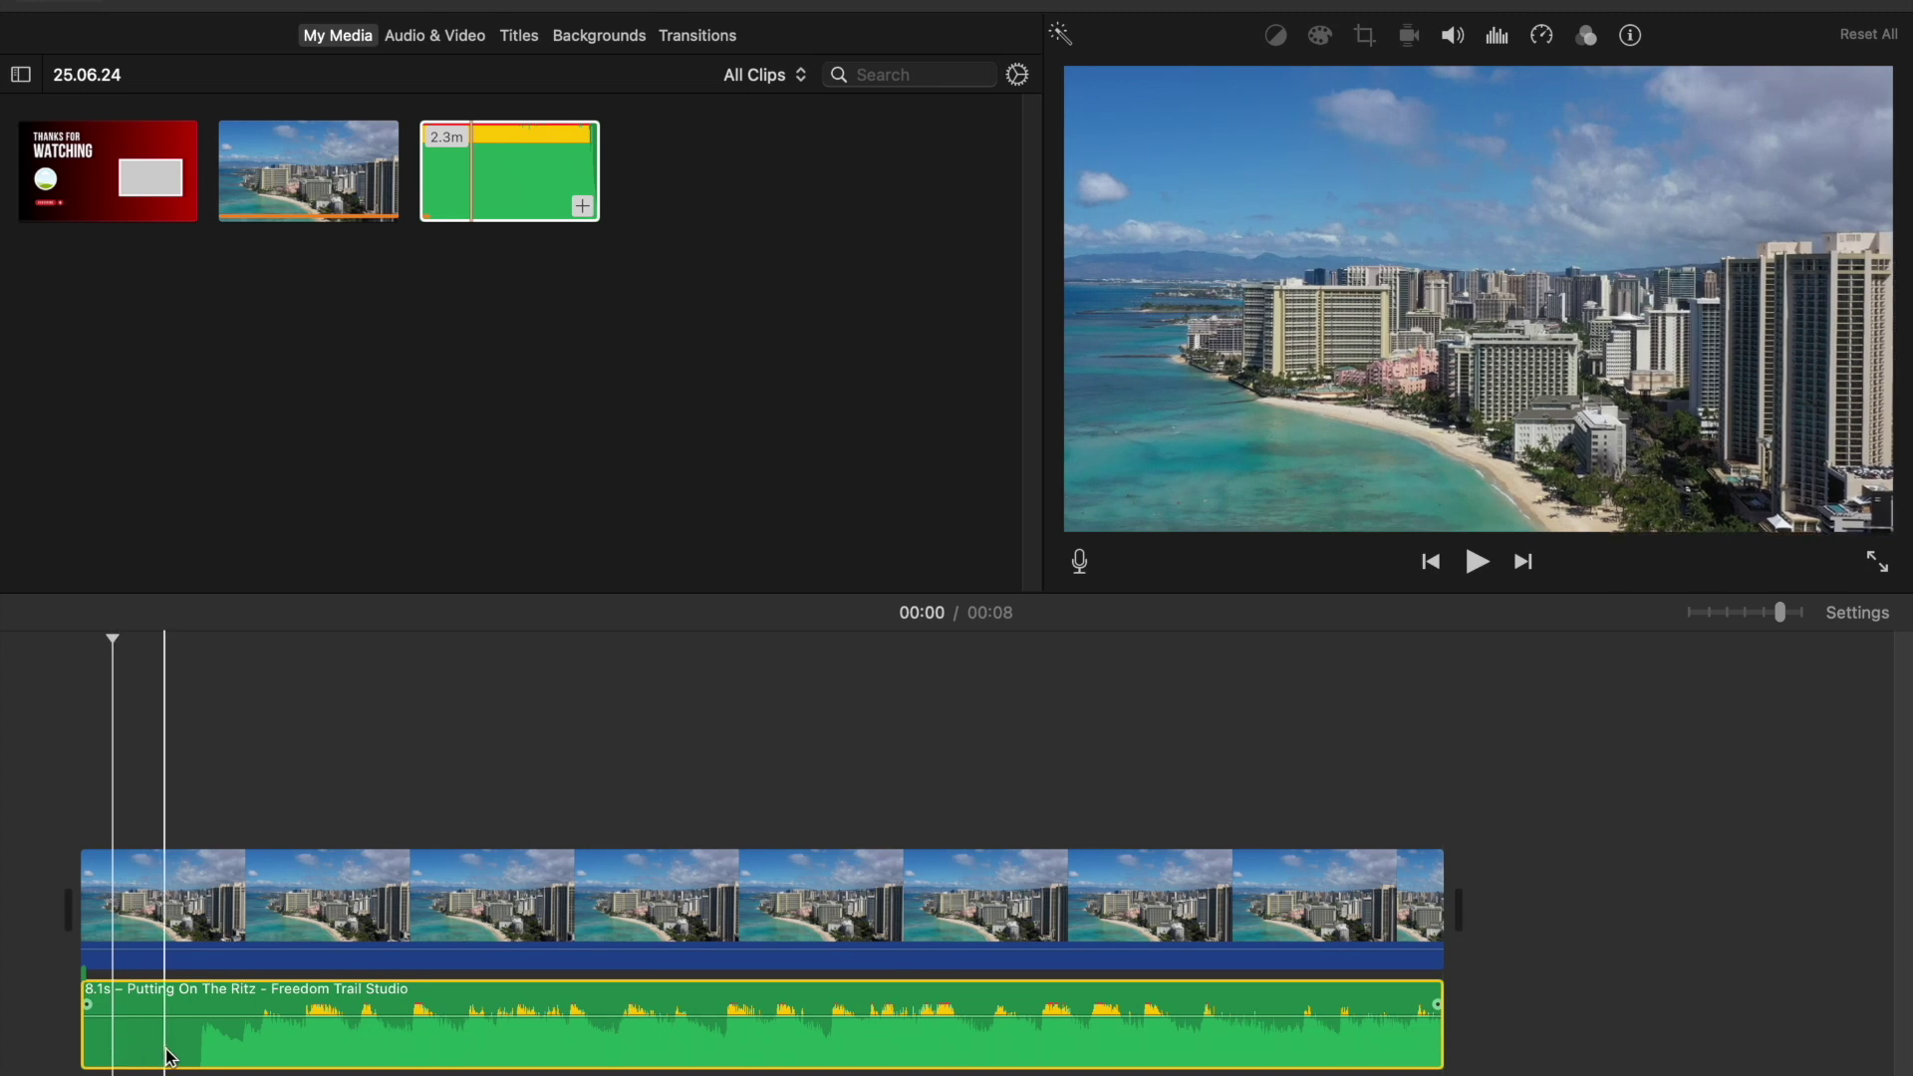
drag(88, 1037, 189, 1037)
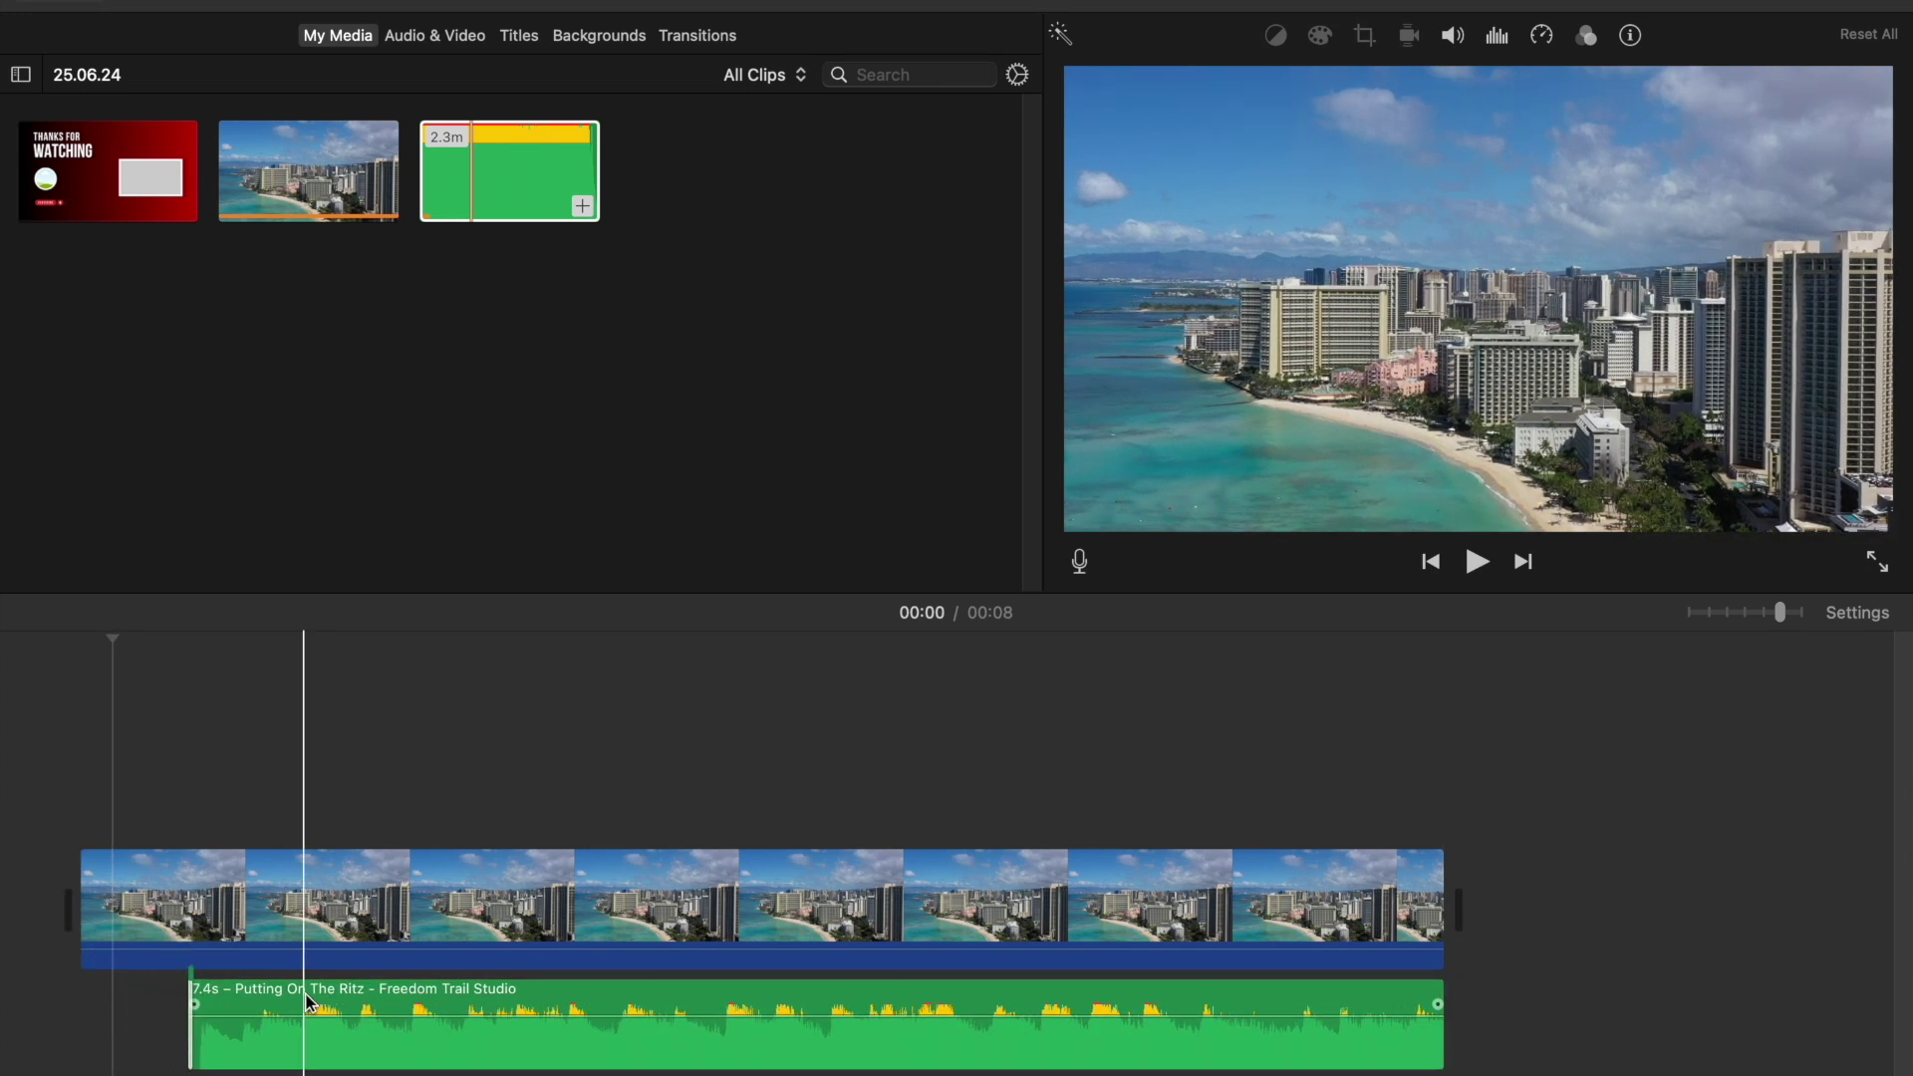
drag(303, 1006, 199, 1003)
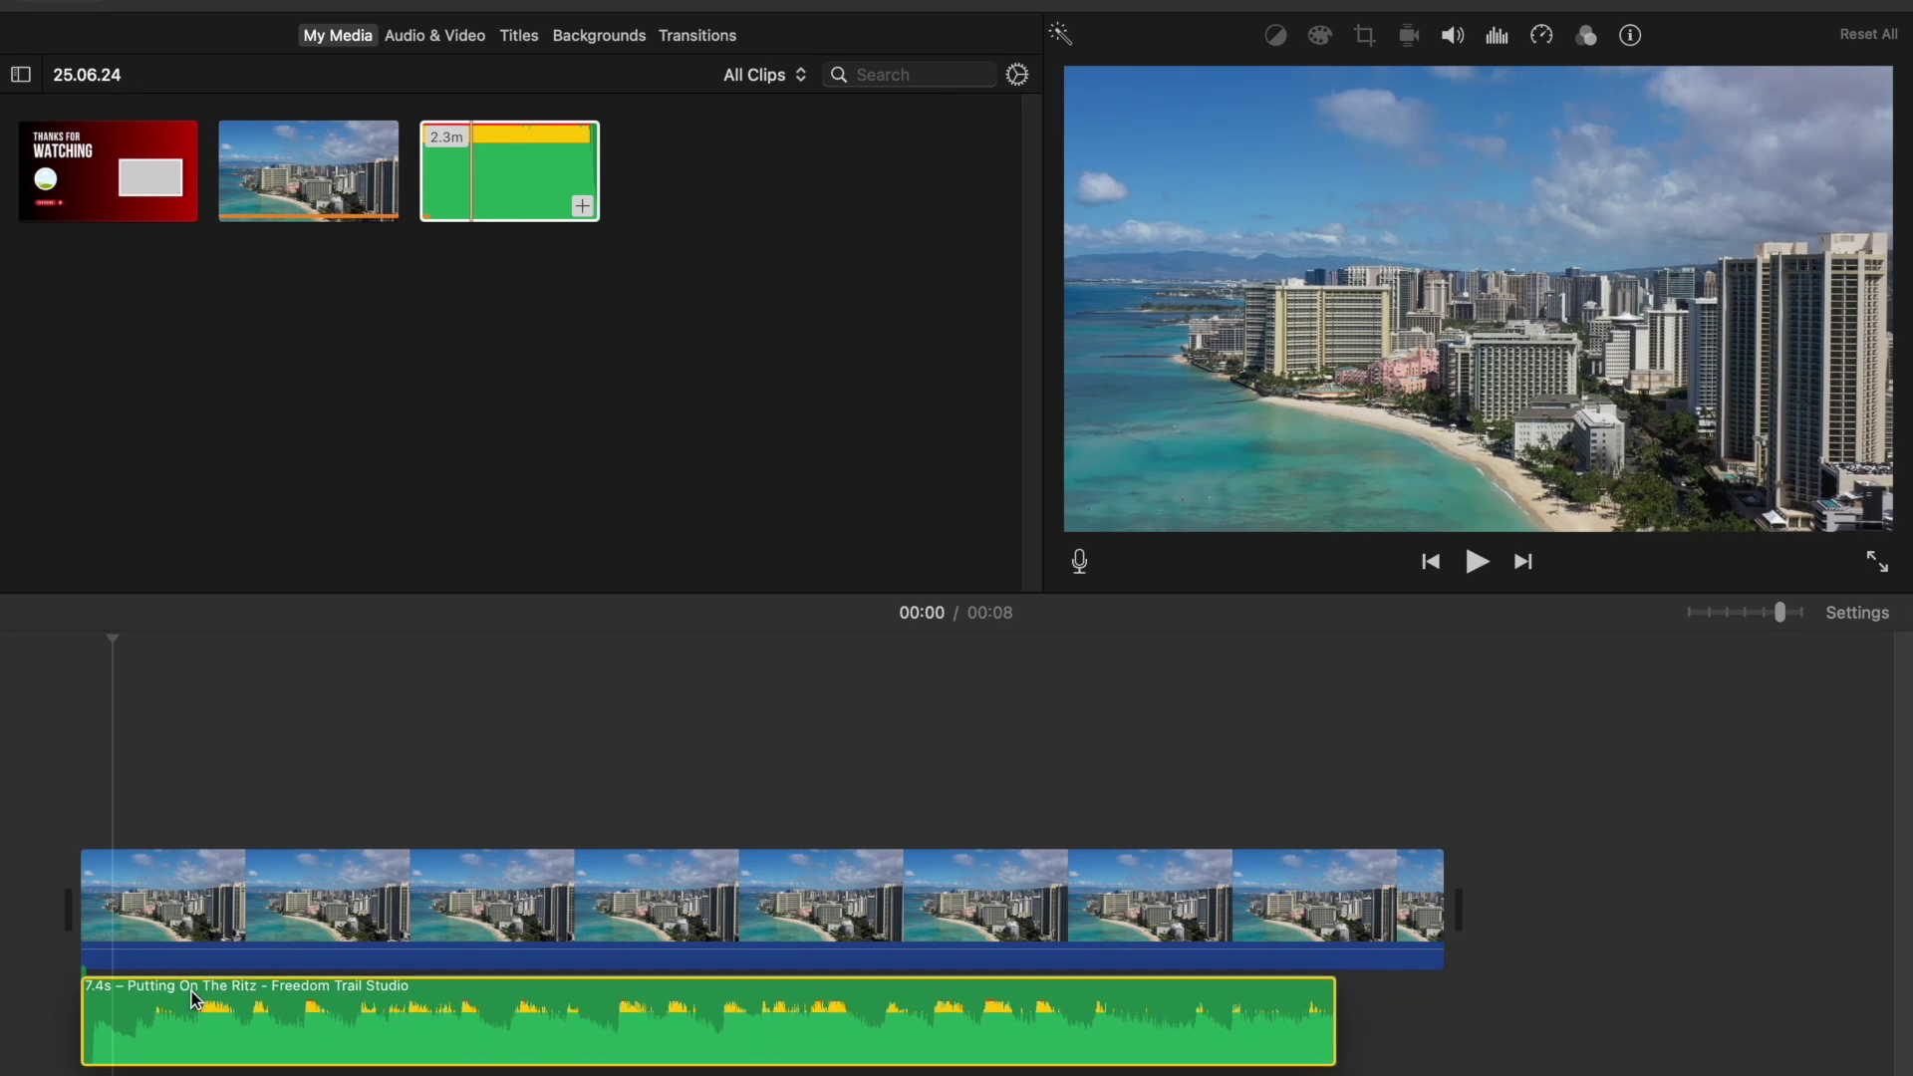
drag(1328, 1041, 1441, 1034)
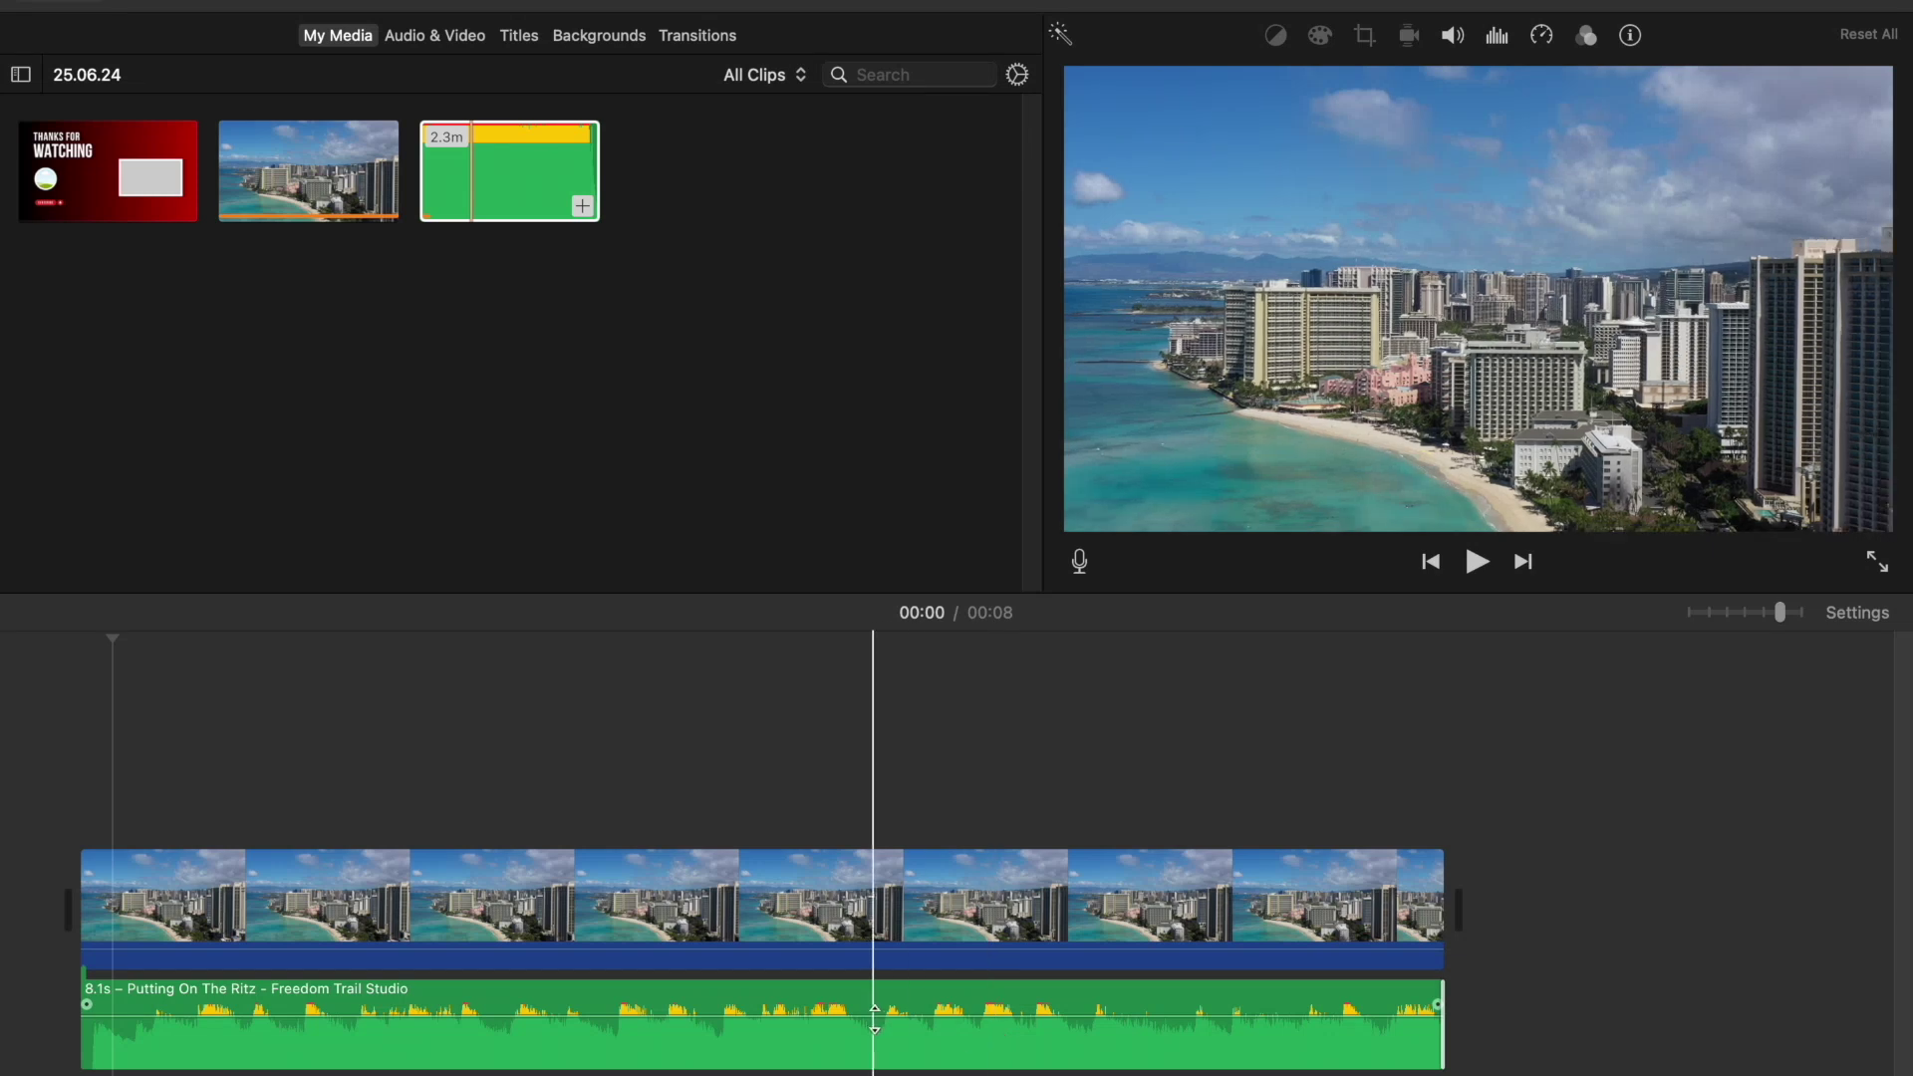
Split off the music's final stretch and lower that end piece's volume to 40%
key(End)
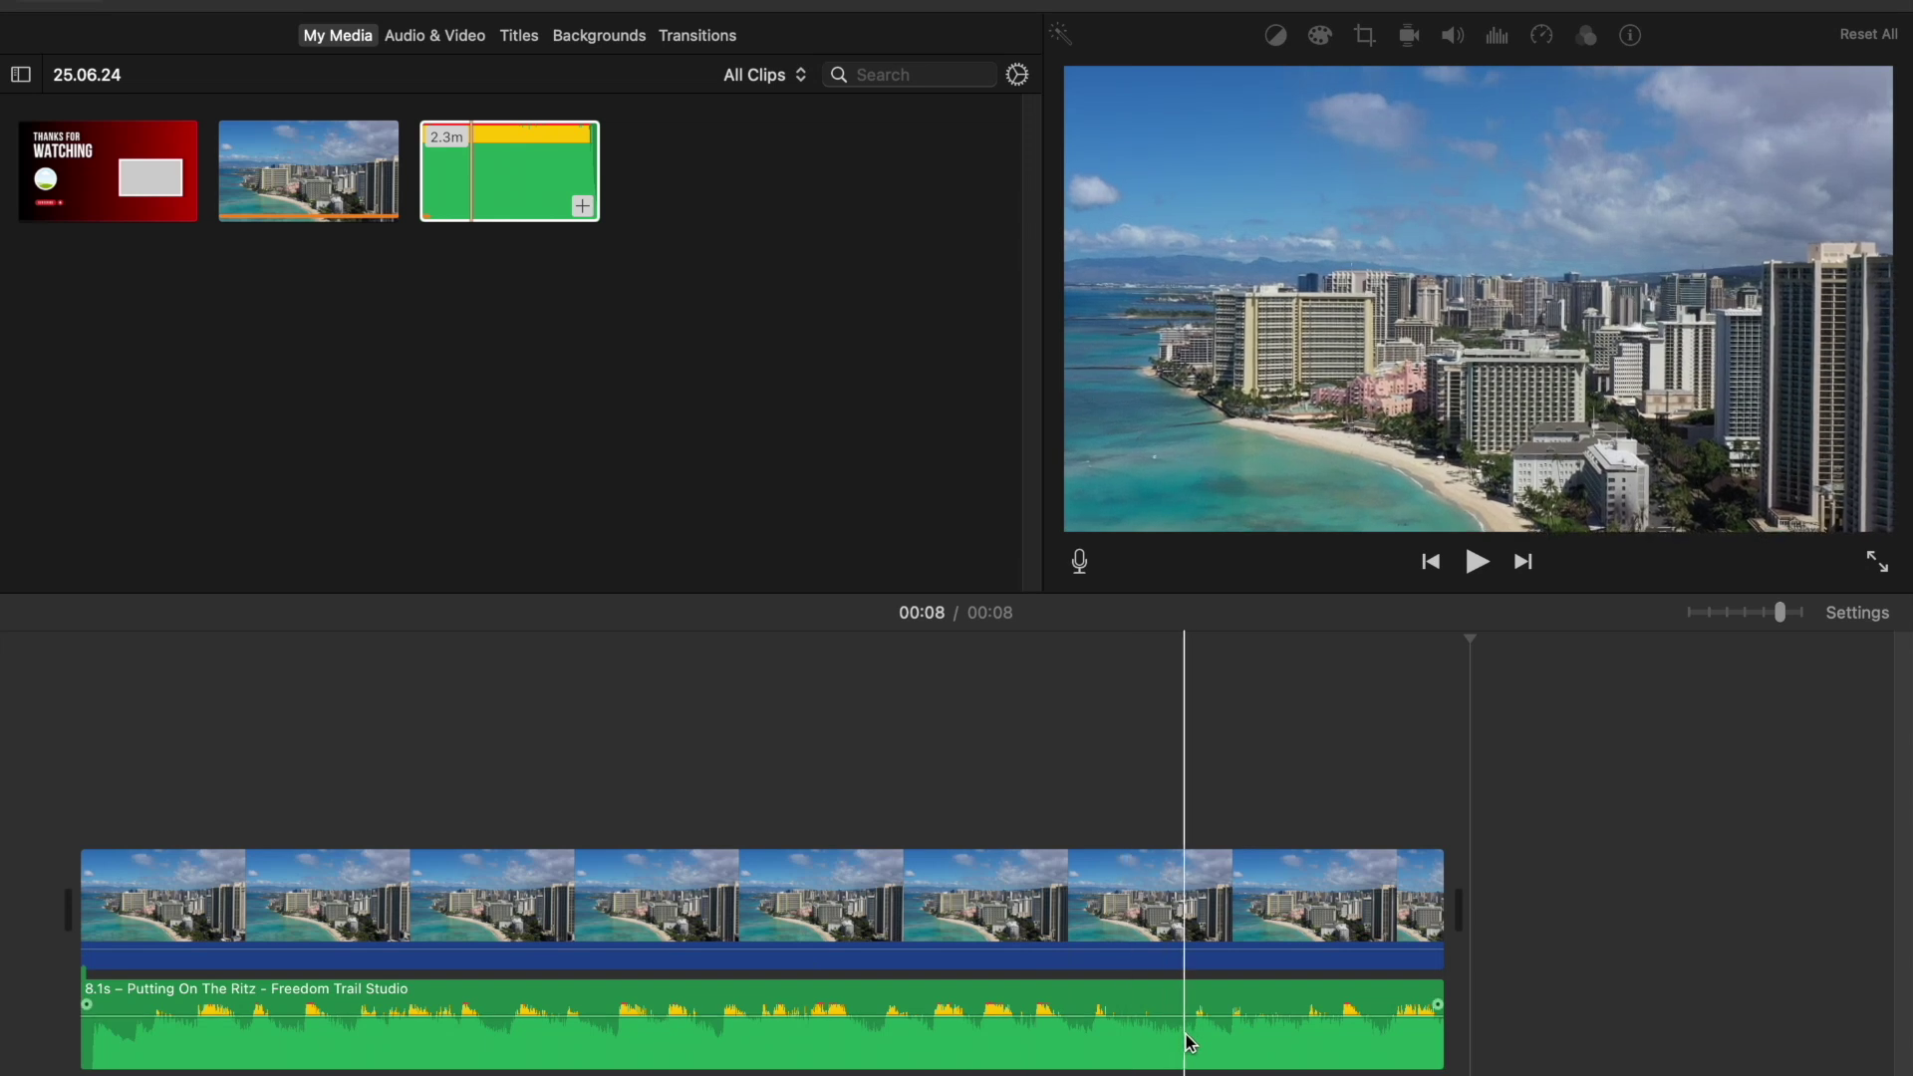
click(1089, 1002)
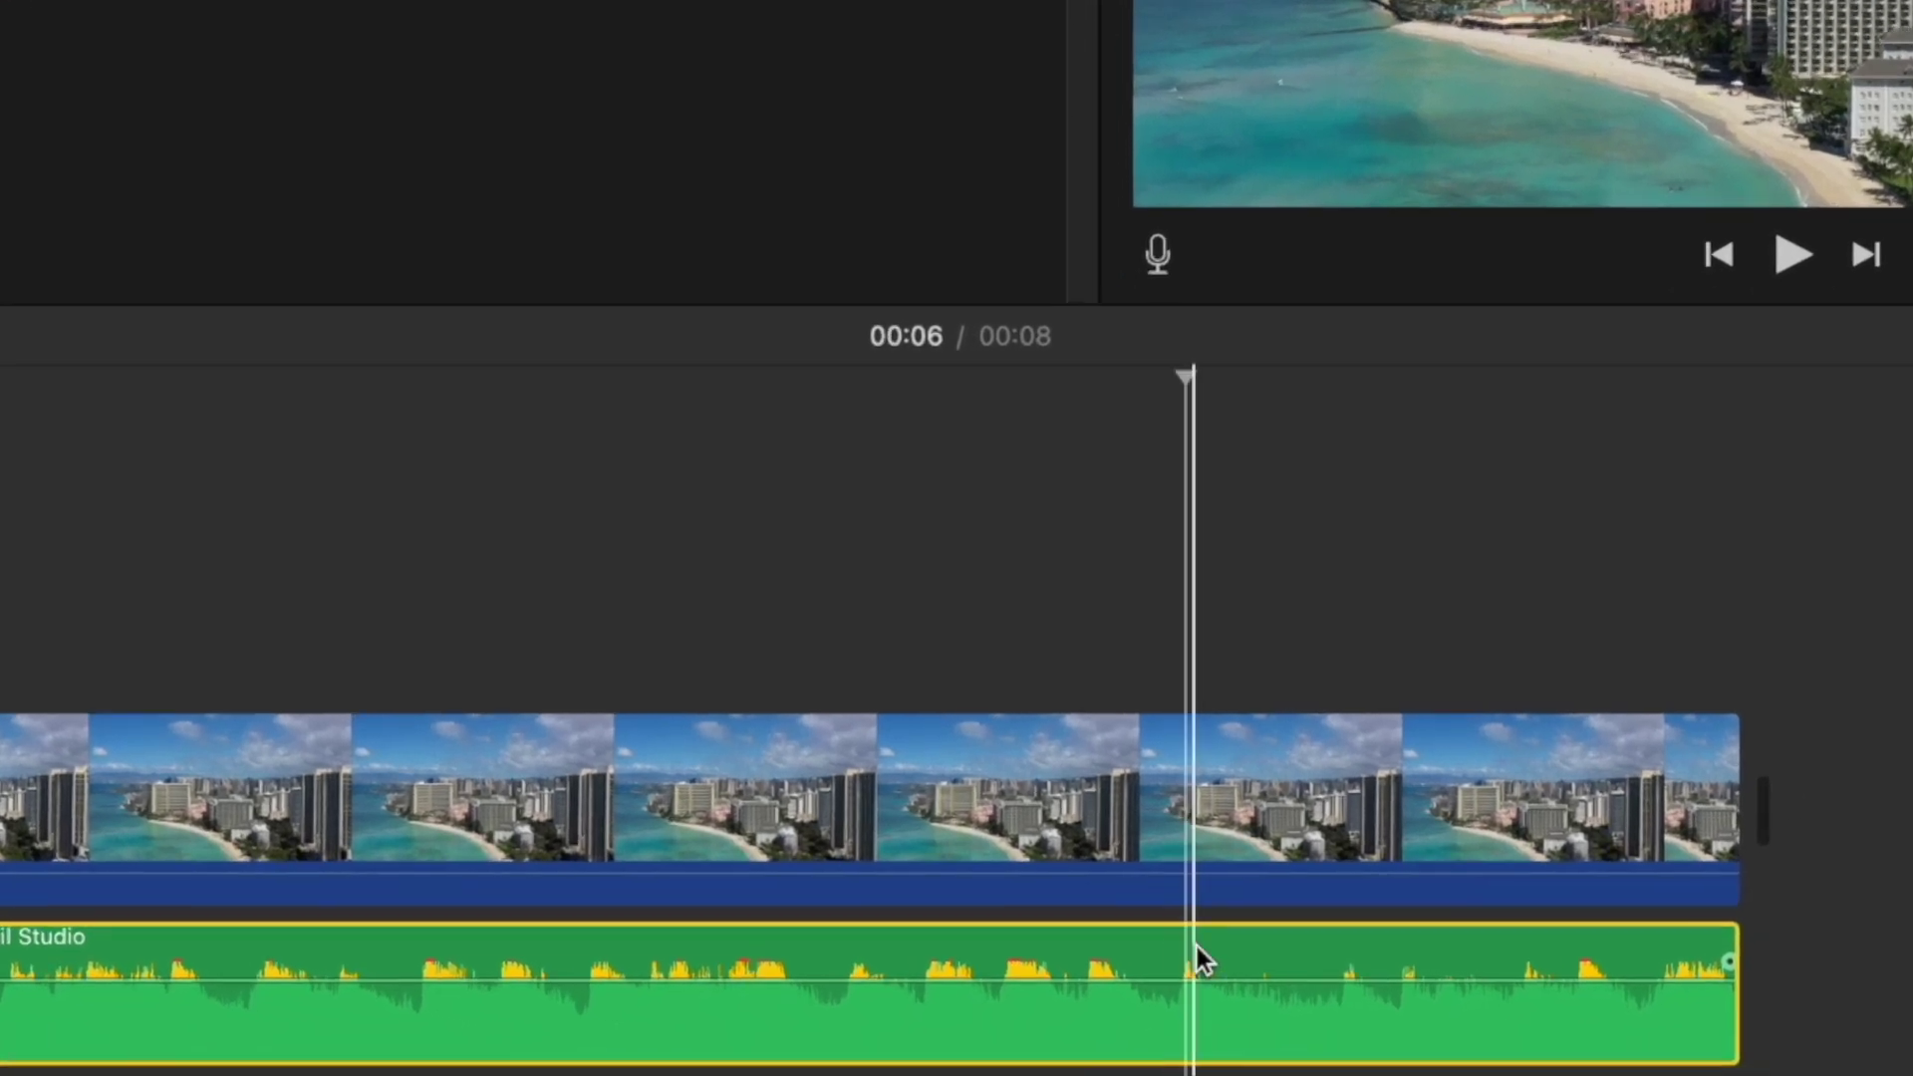
key(super+b)
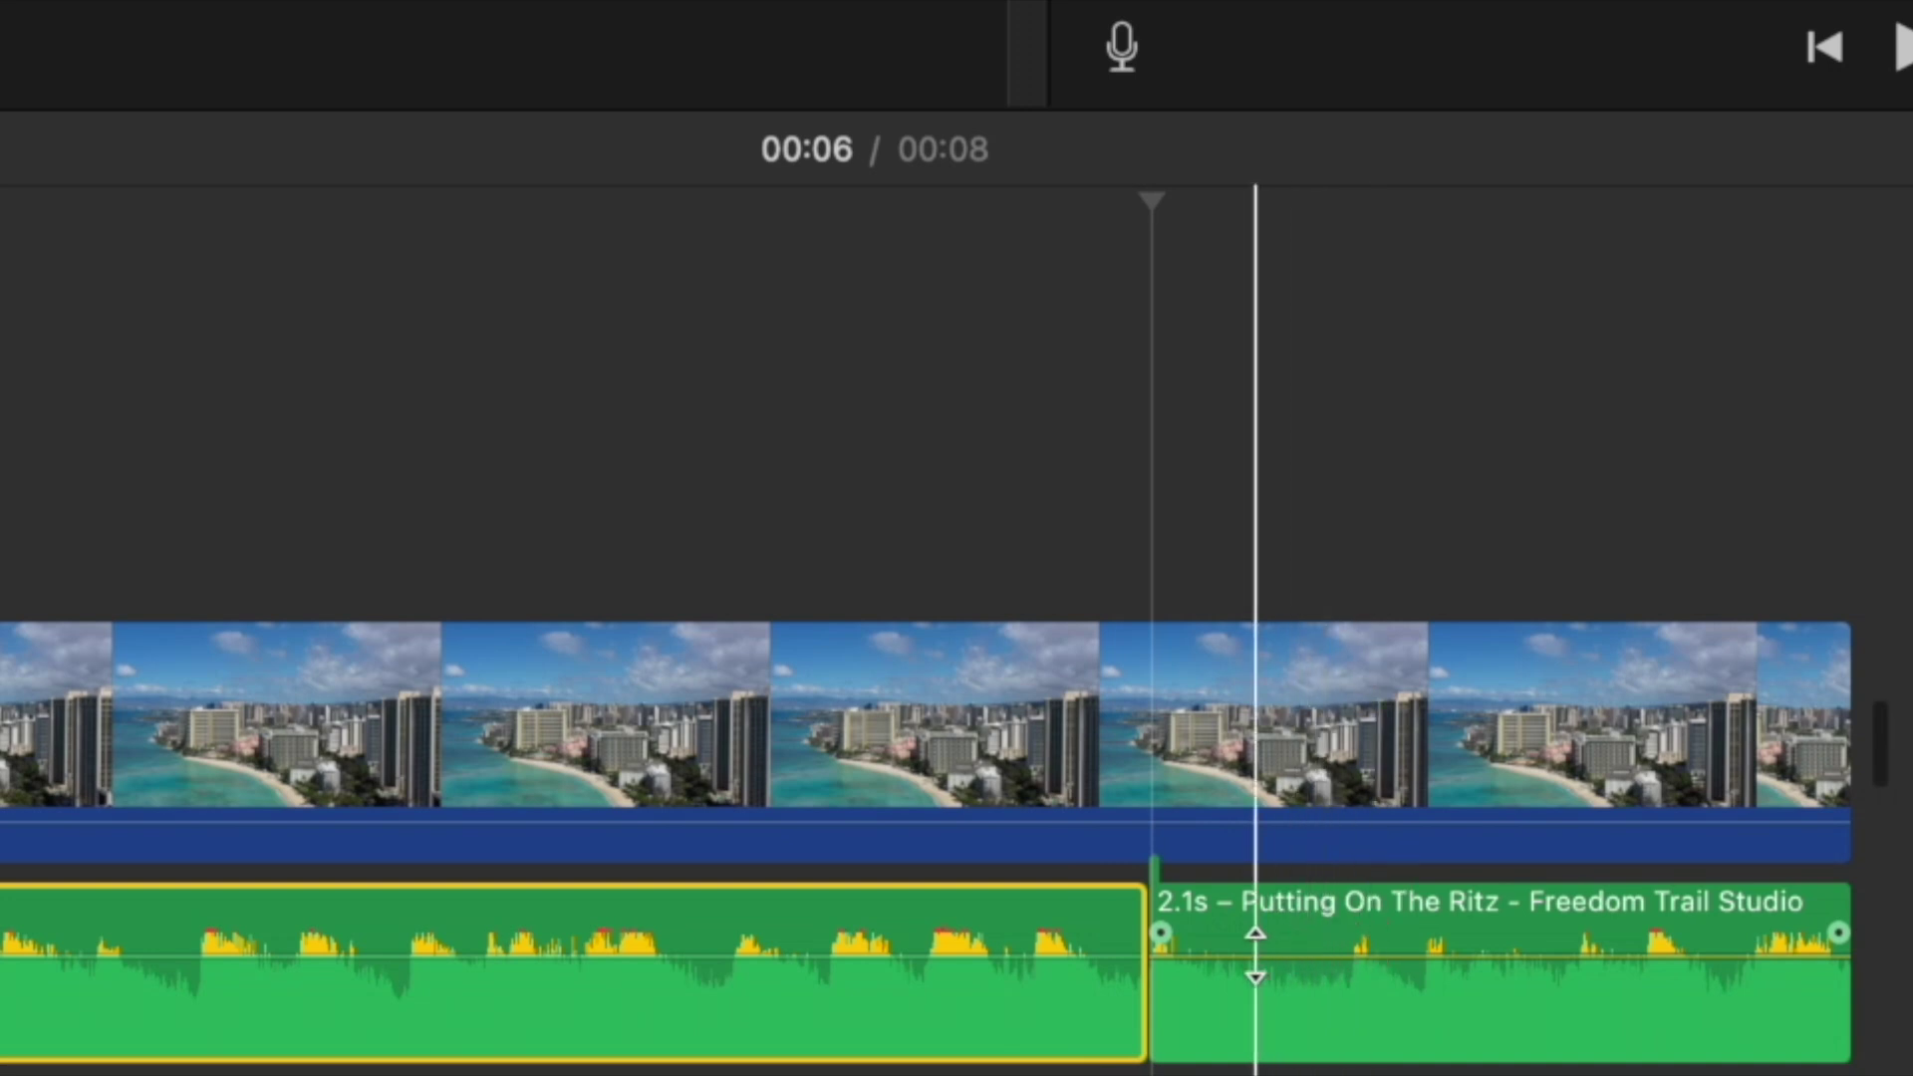
drag(1391, 951, 1389, 977)
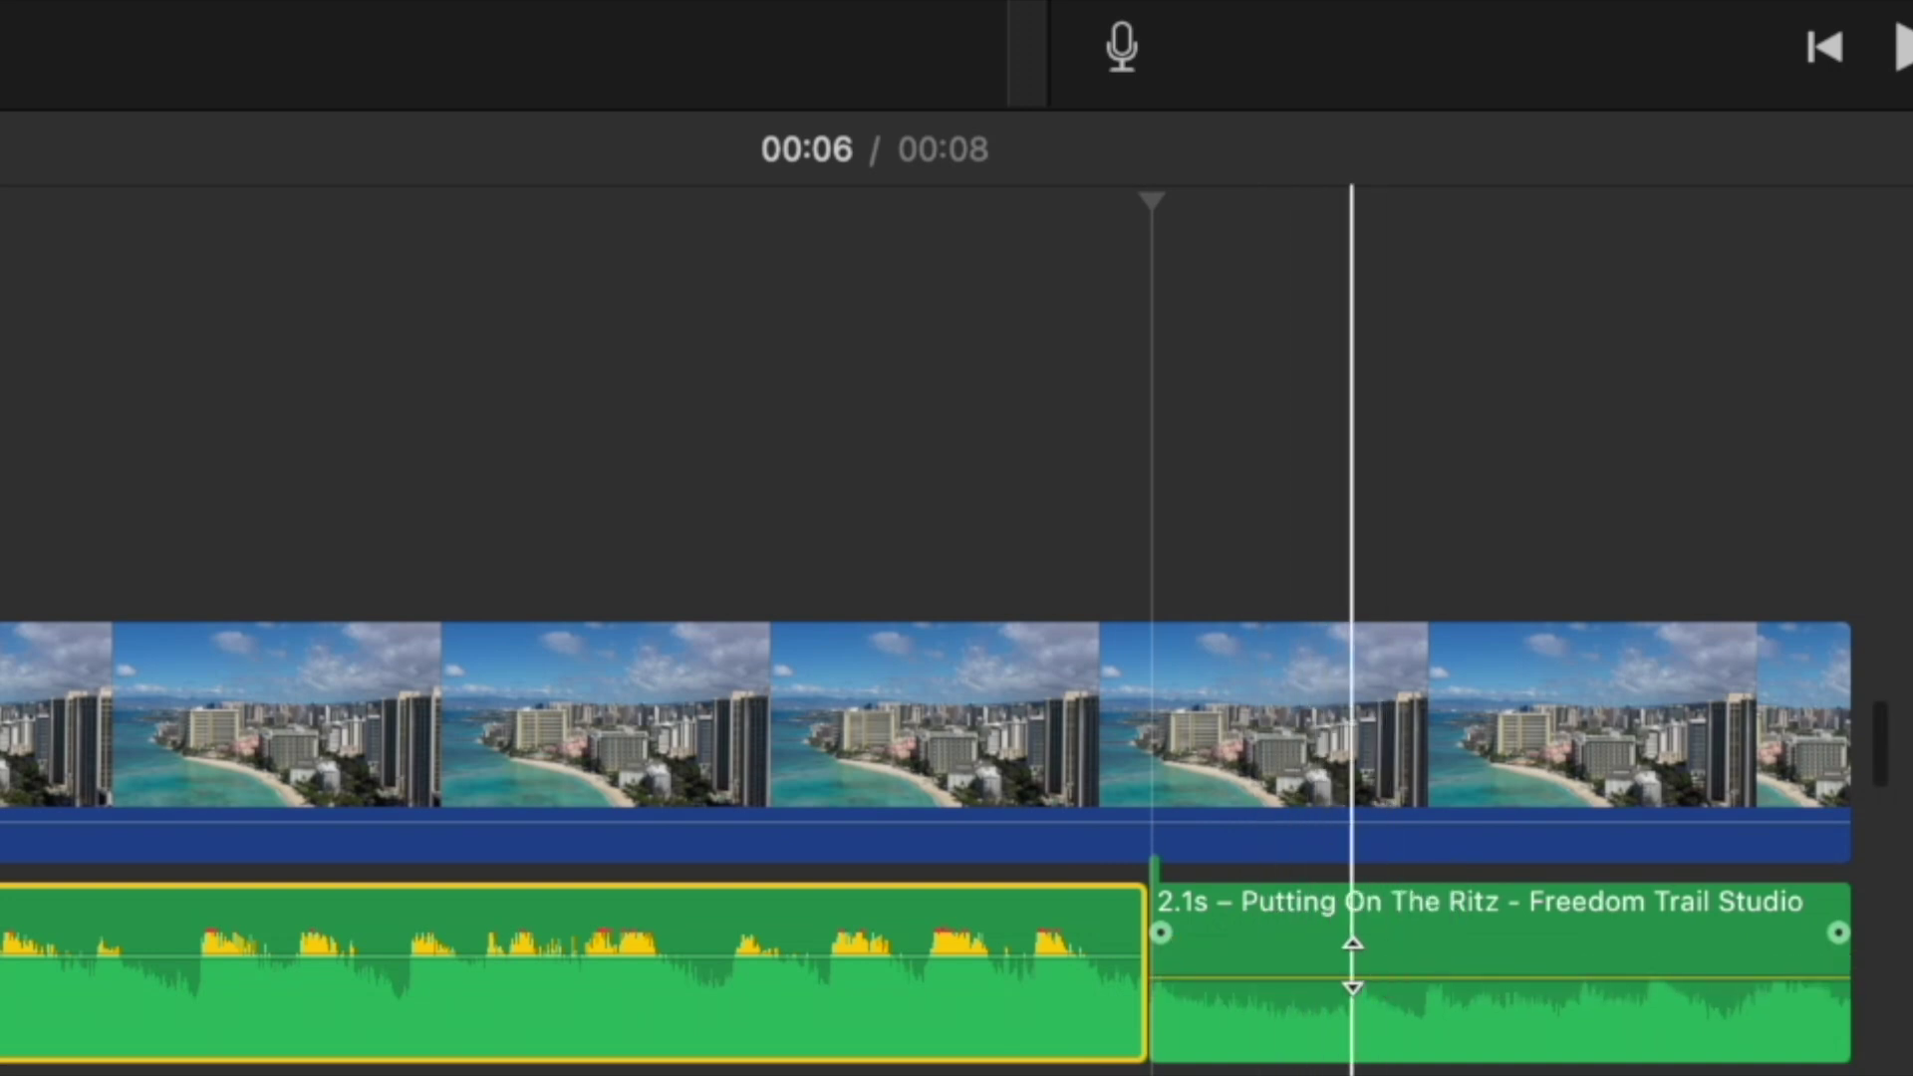
Split the end piece again and turn the final 1.1s piece down to 20%, then preview from 00:04
click(1475, 1027)
key(super+b)
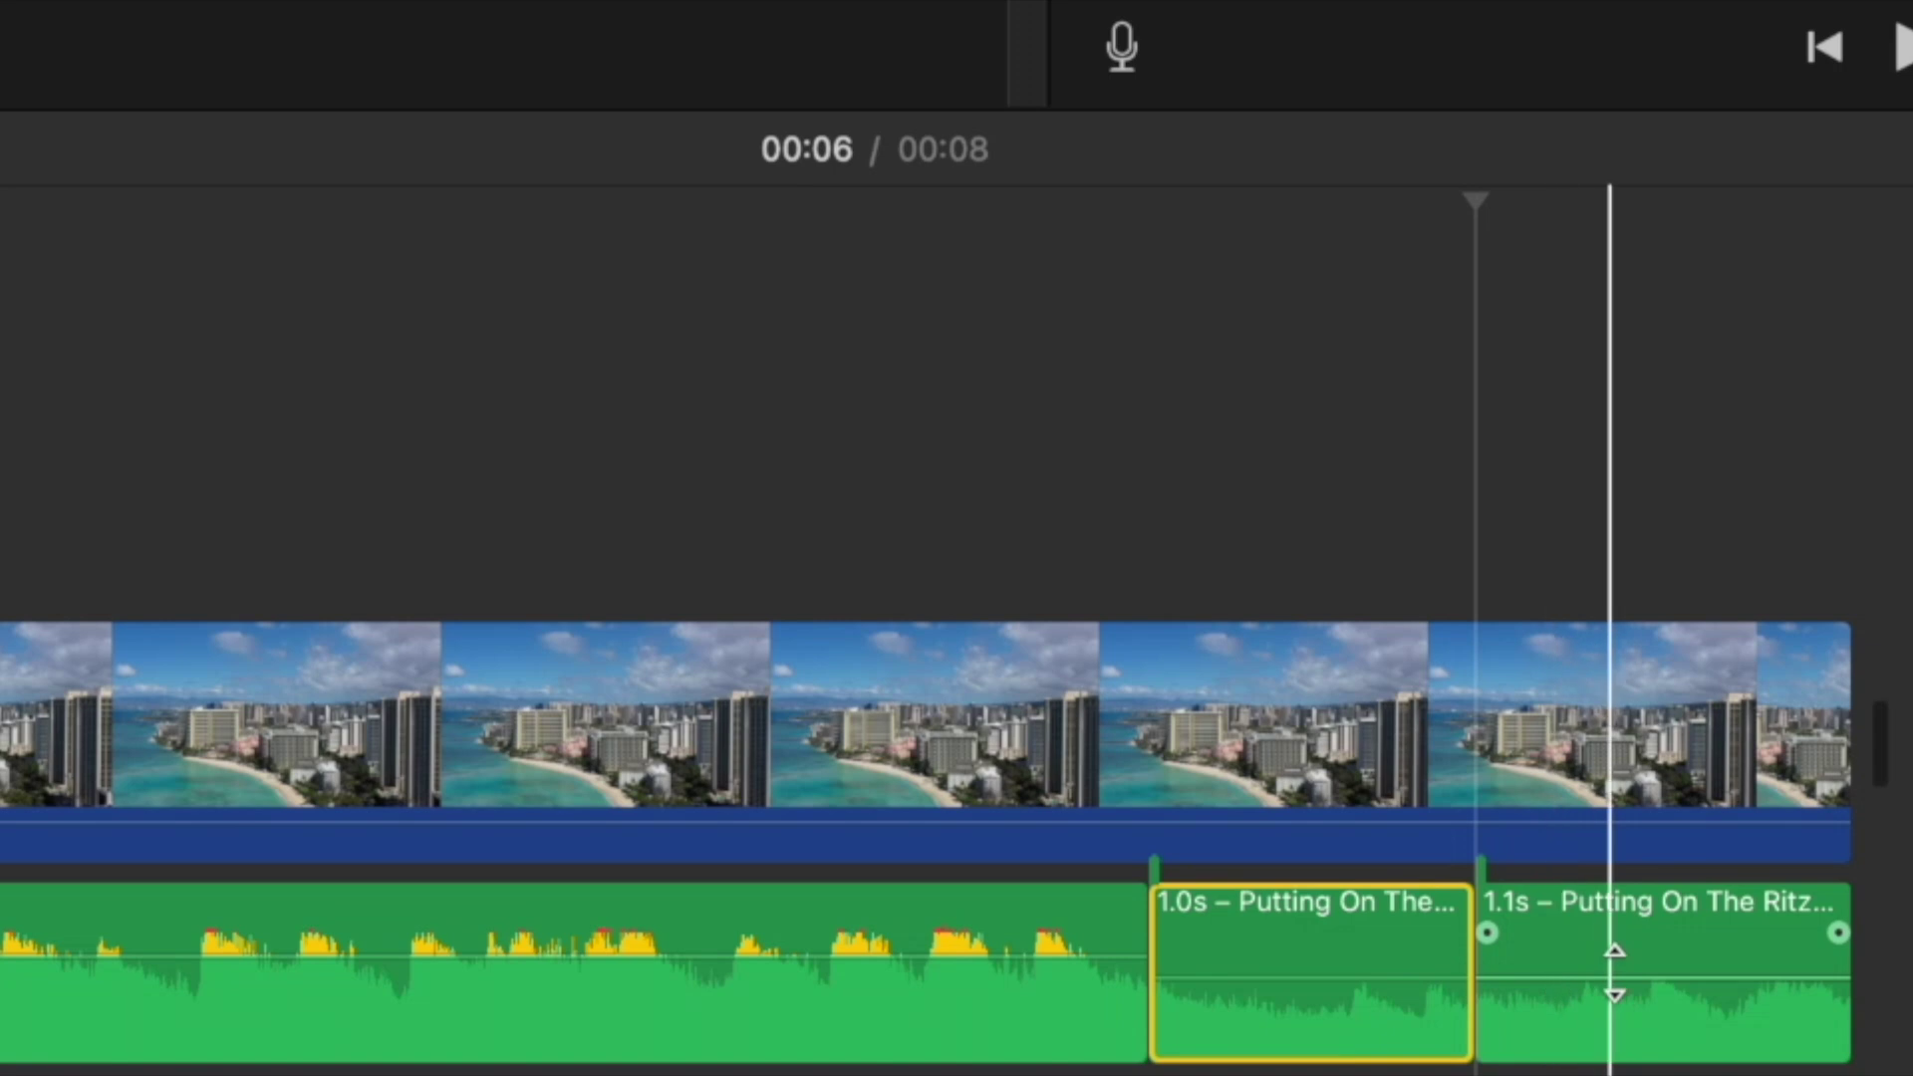
click(1640, 991)
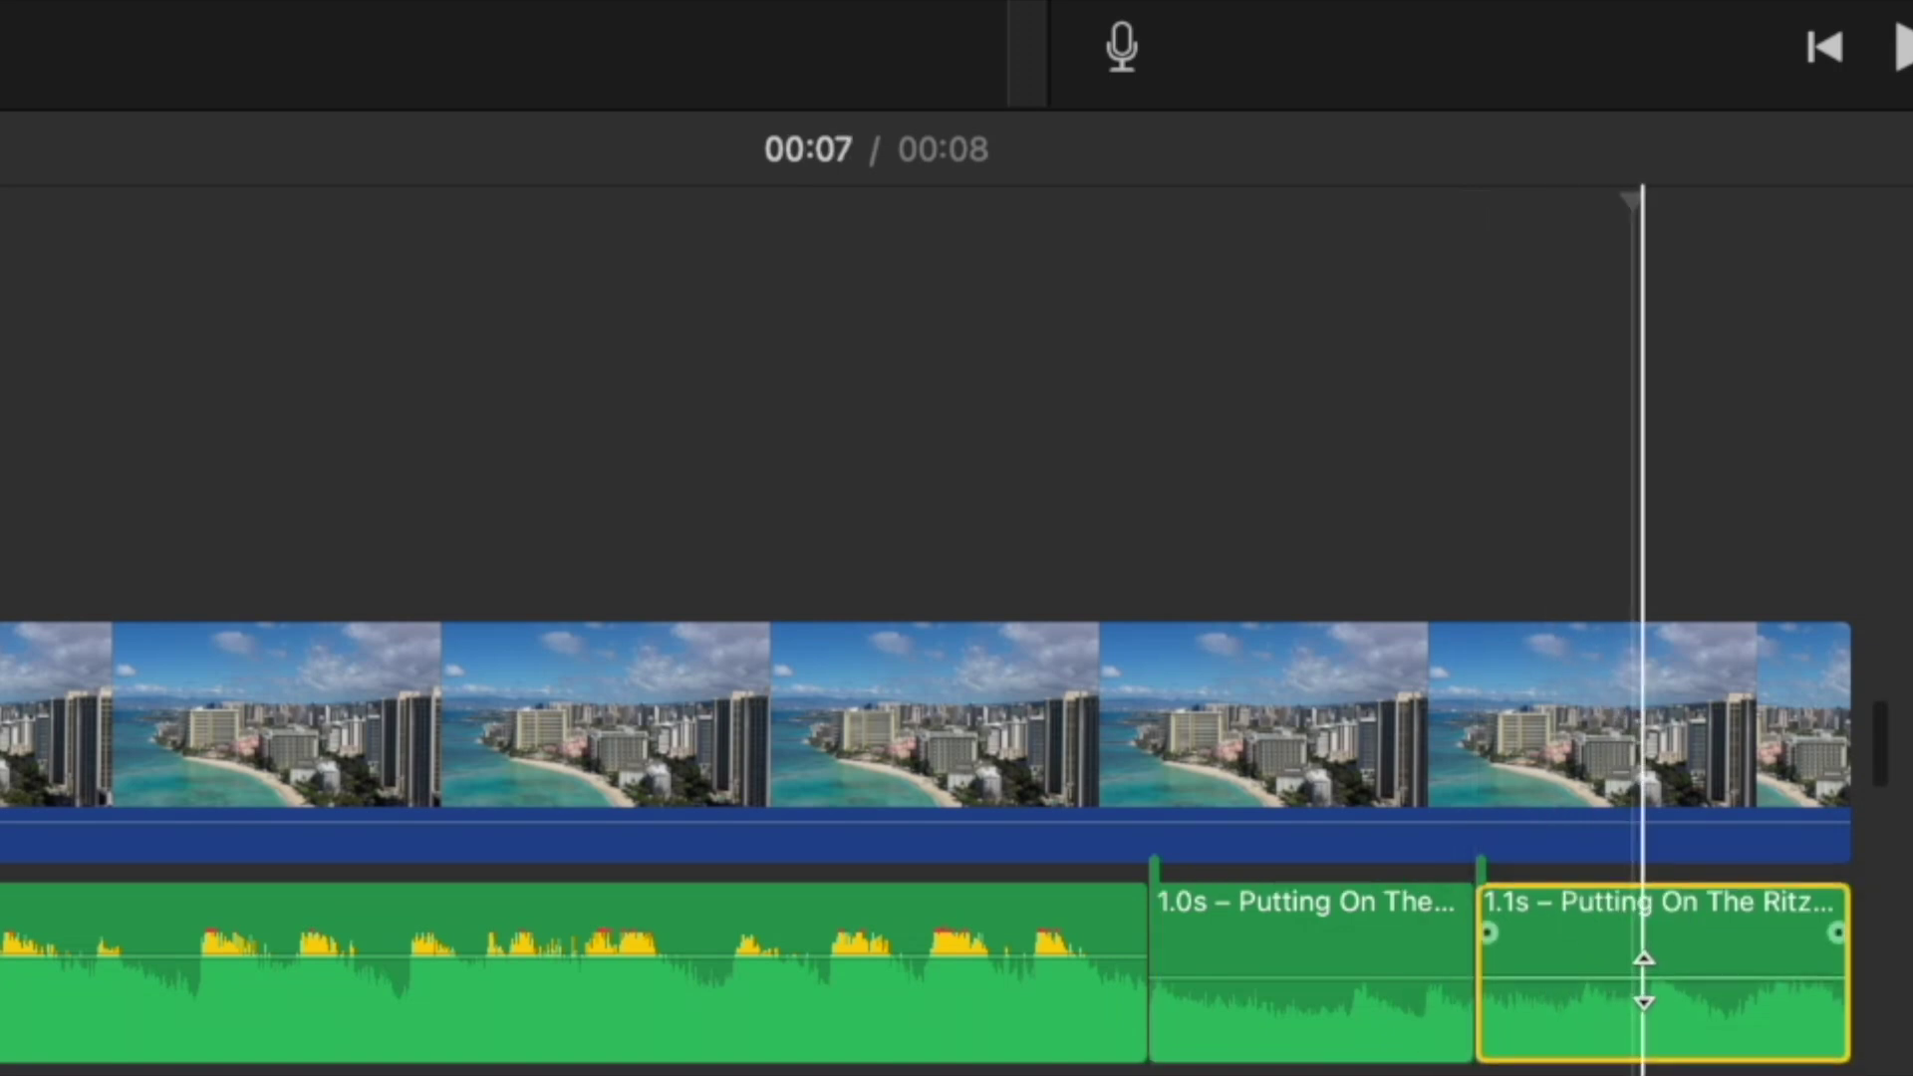
drag(1641, 977, 1646, 998)
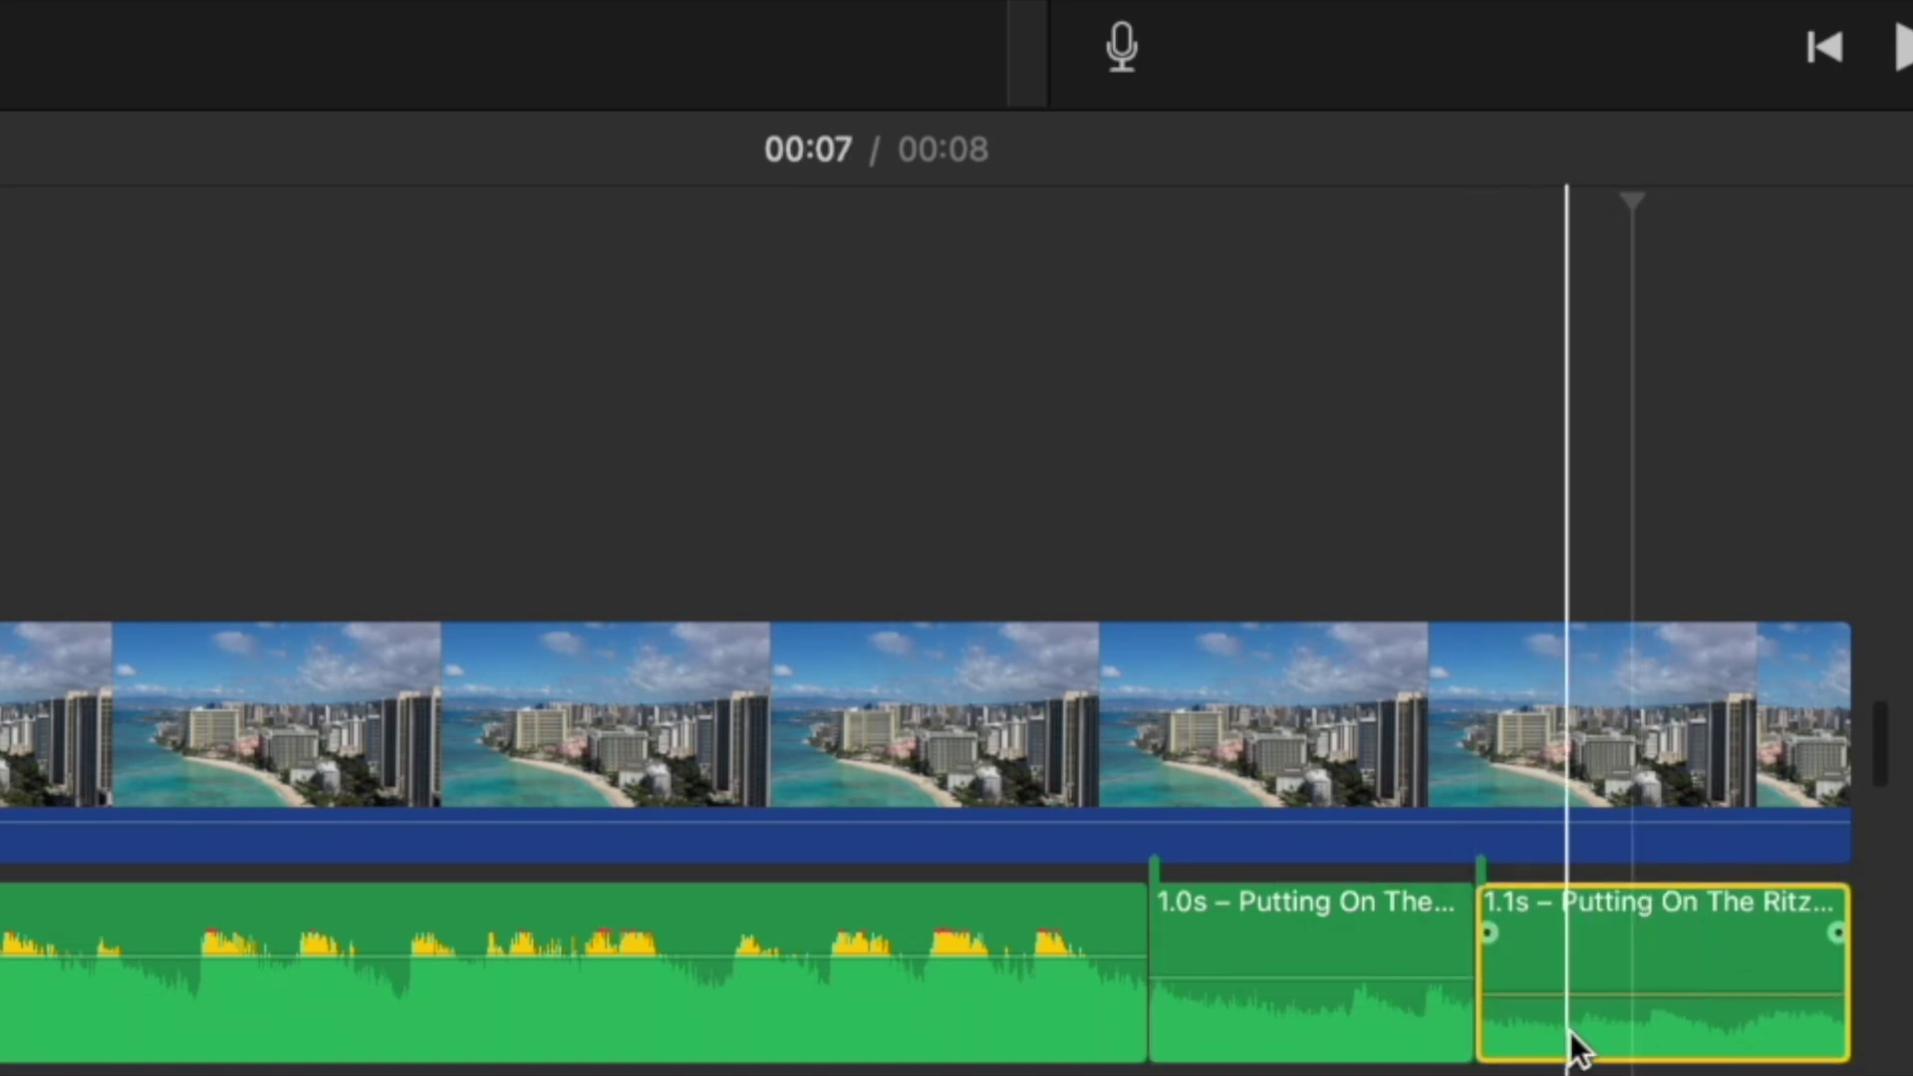
click(741, 540)
key(space)
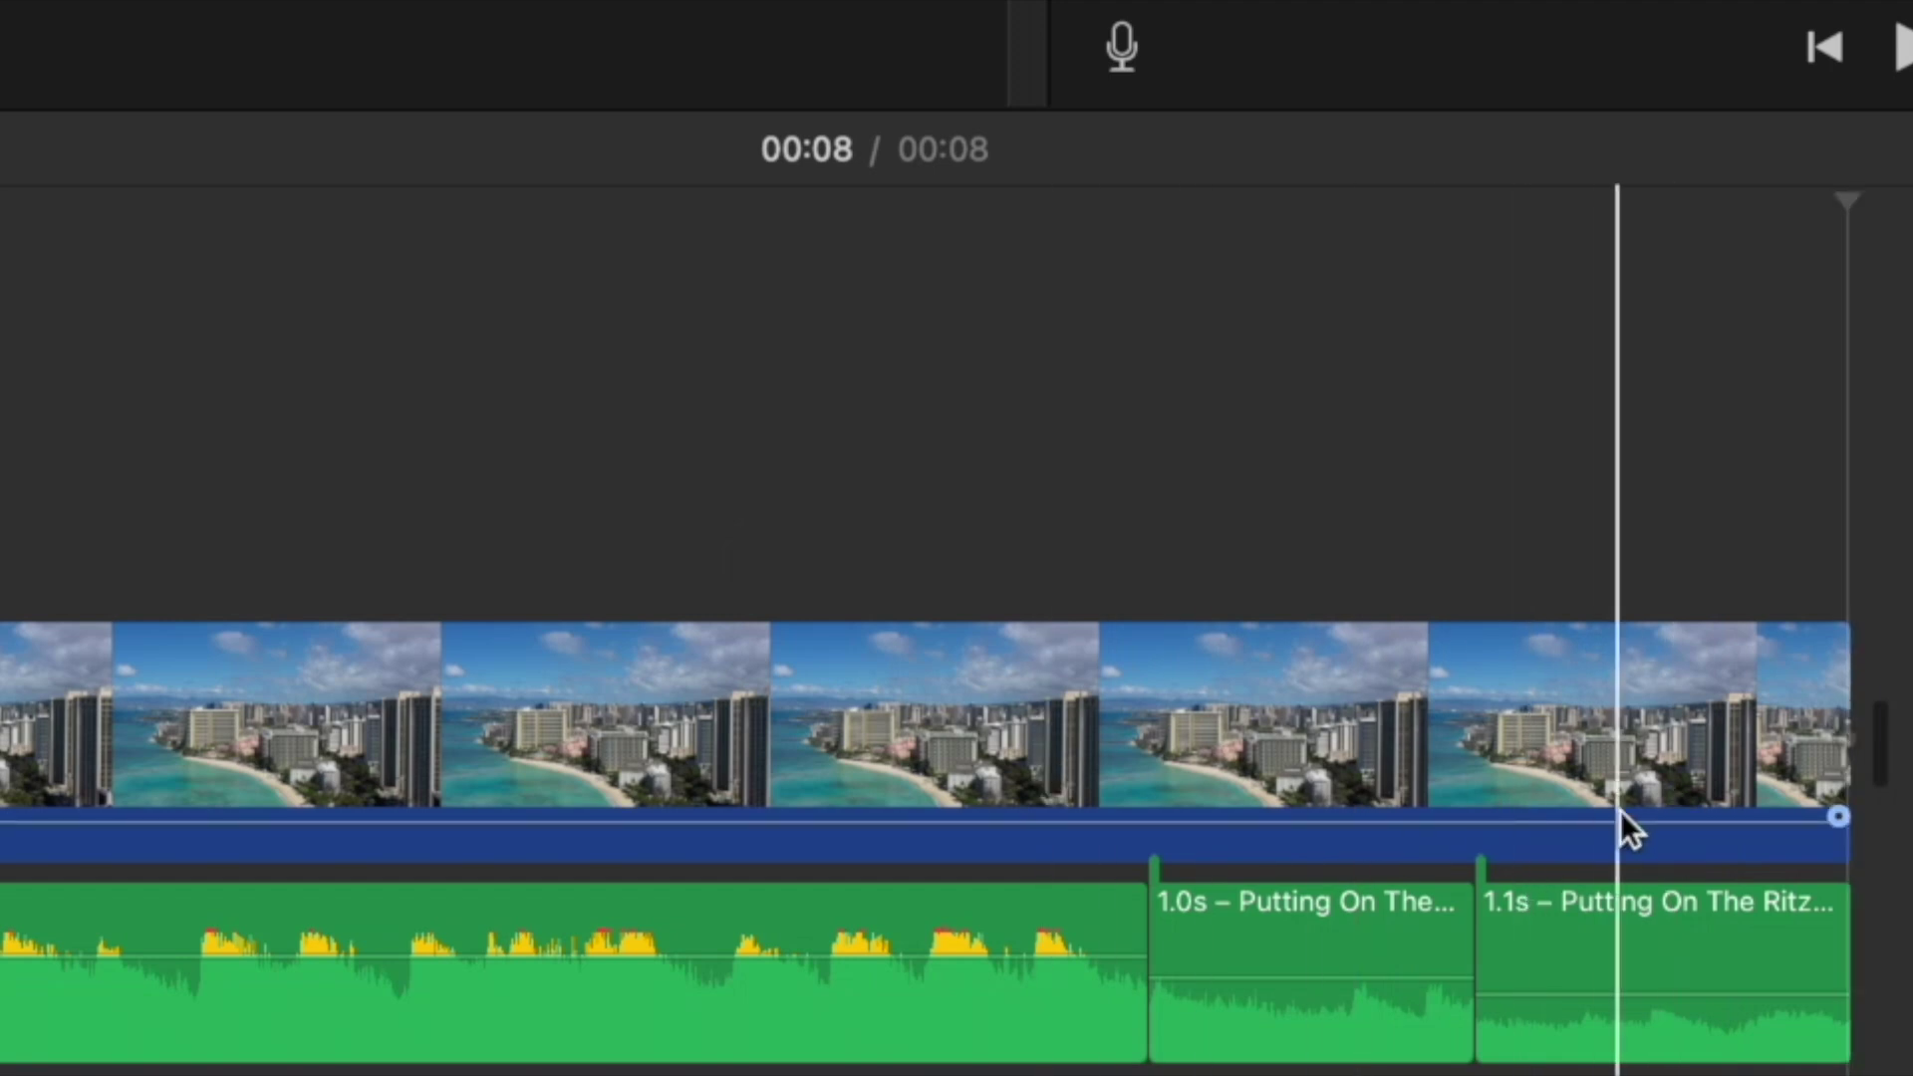
Add a fade-out to the end of the 8.1s music track and play the ending to check it
click(869, 997)
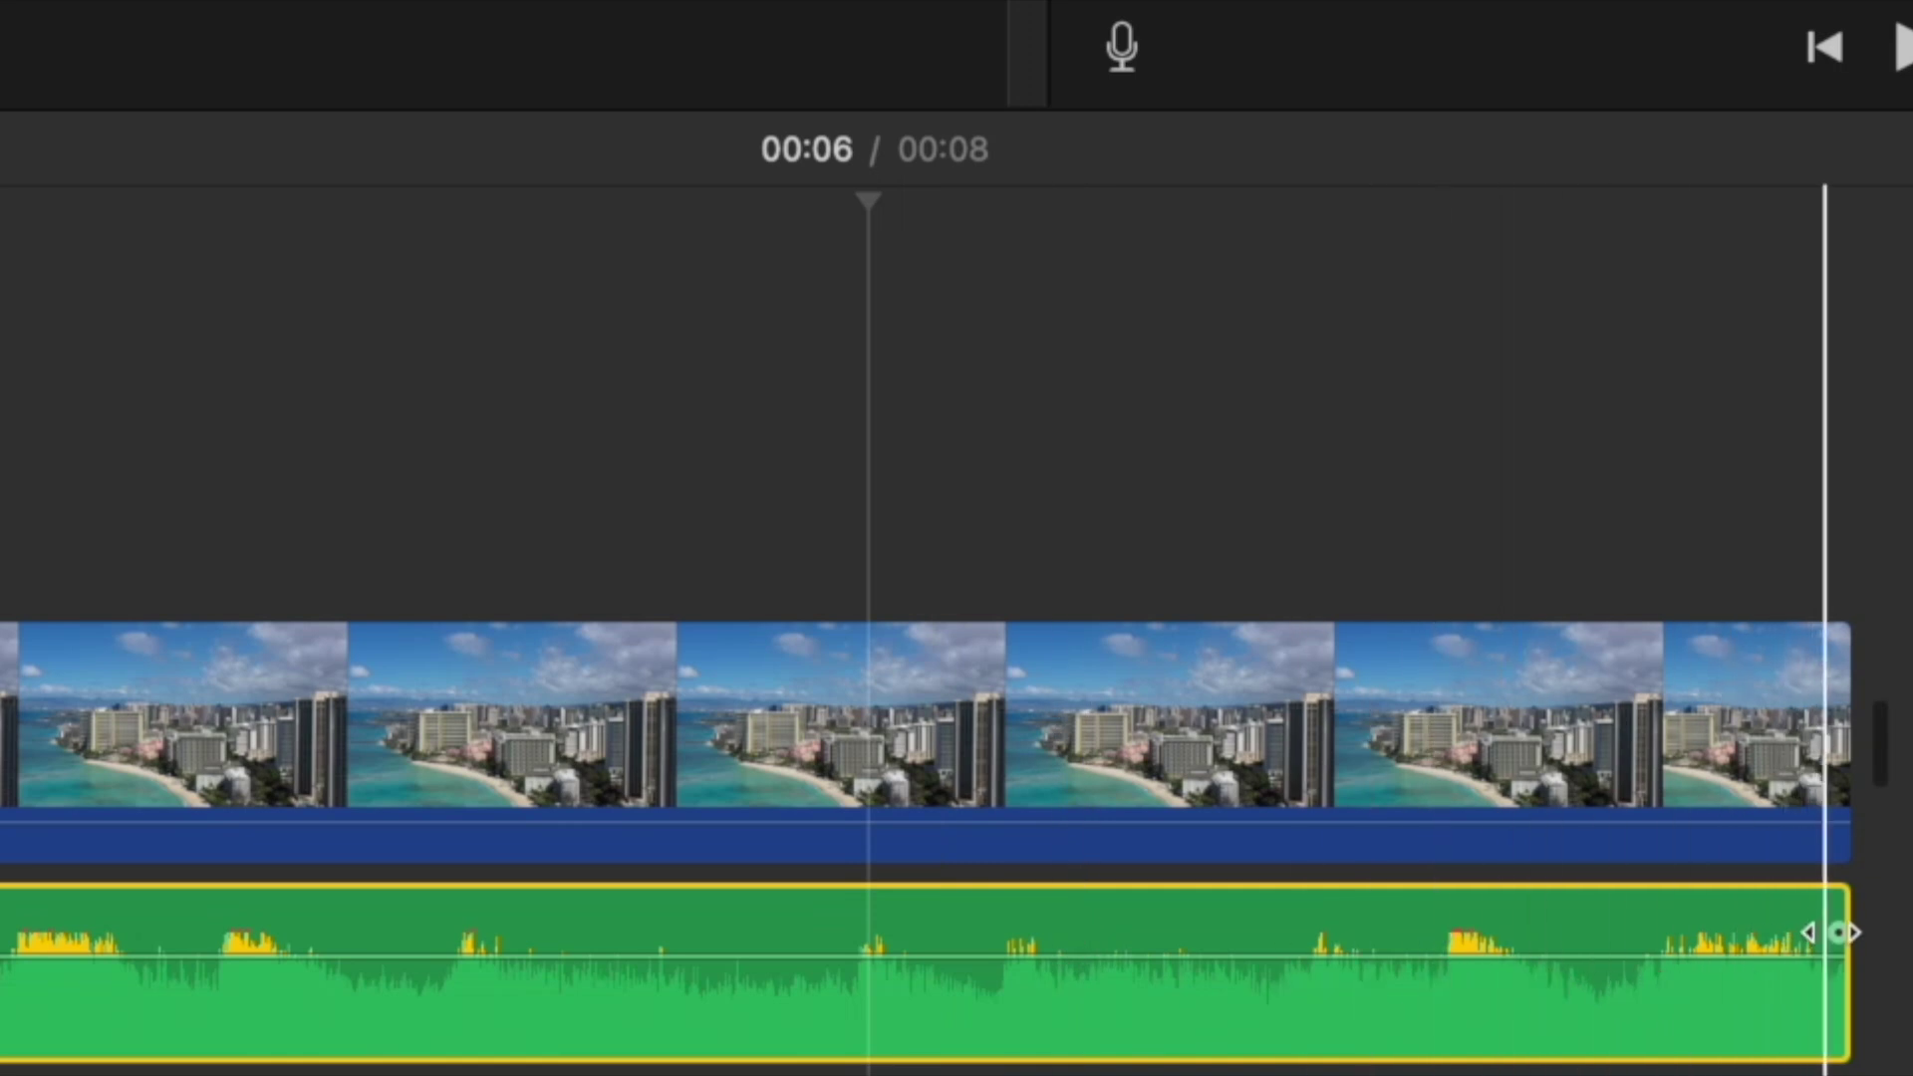
click(1710, 939)
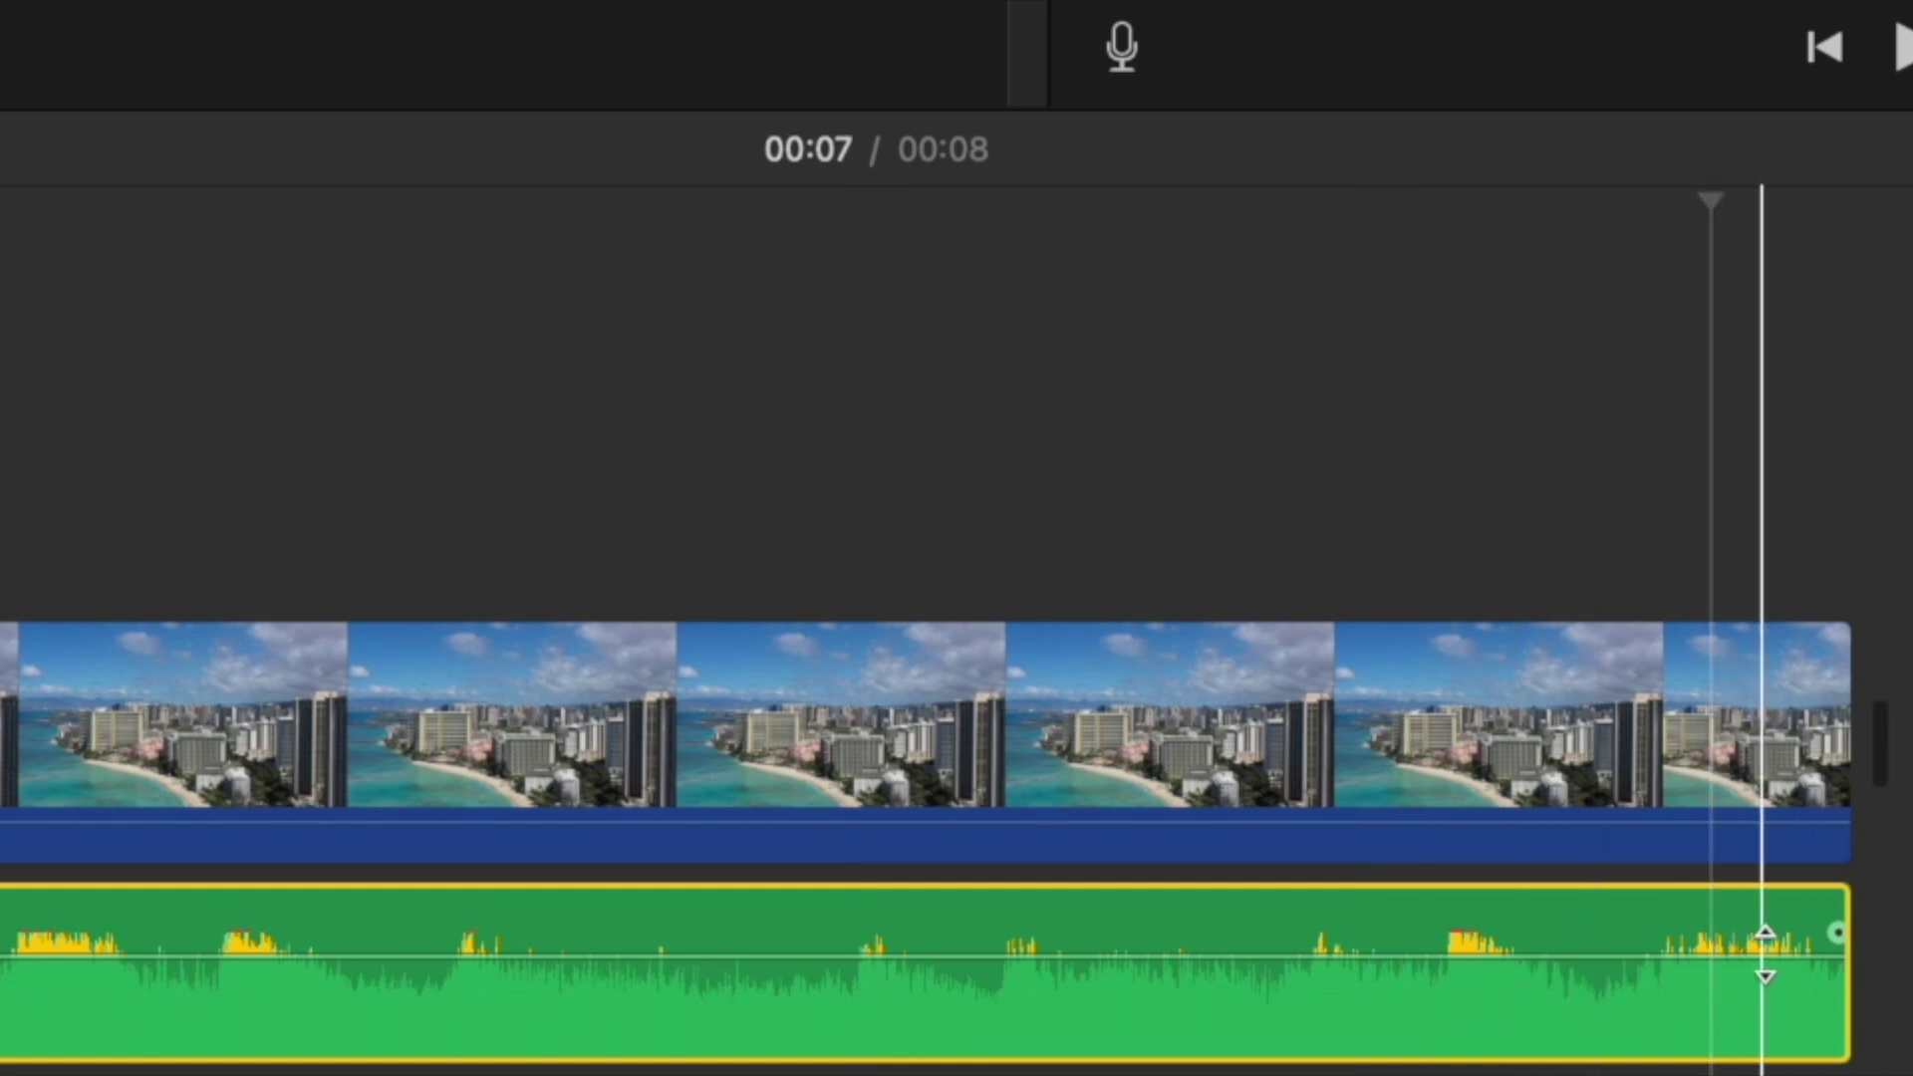
drag(1191, 933, 6, 936)
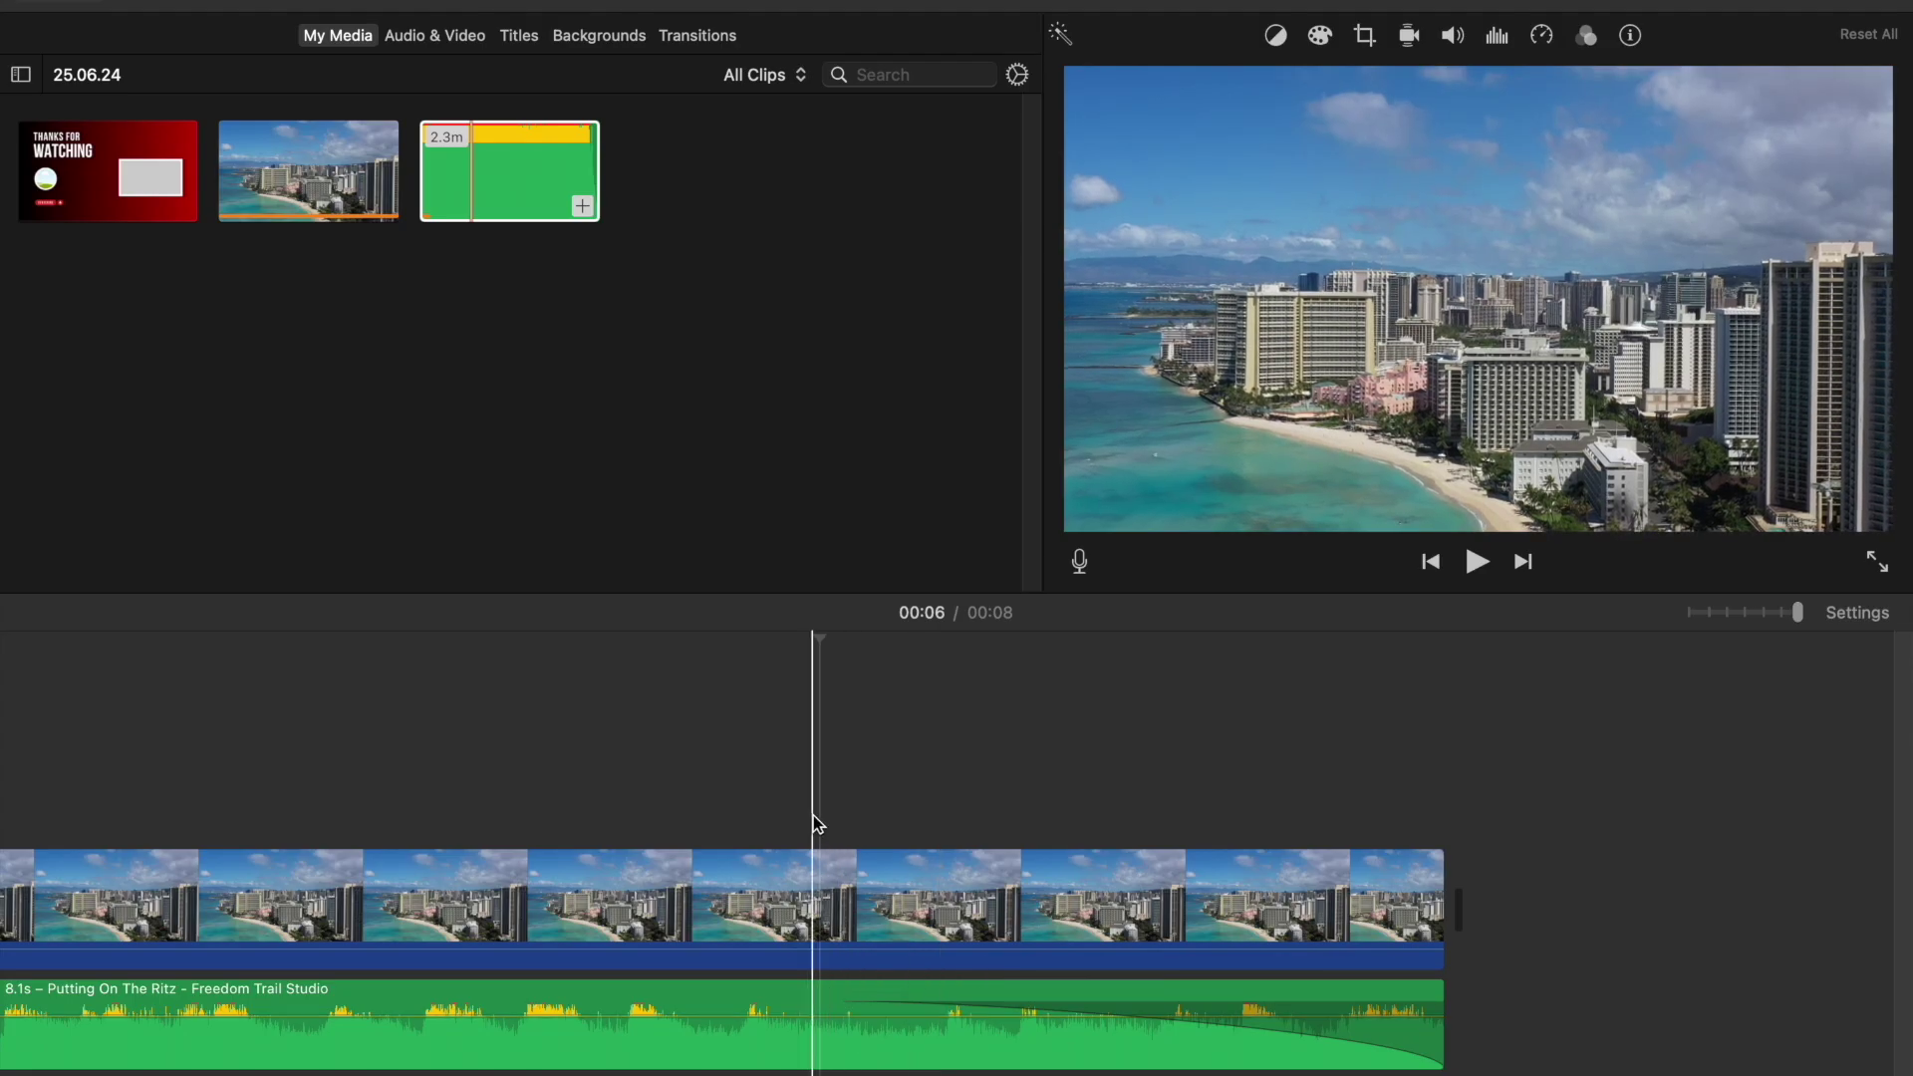
click(812, 816)
key(space)
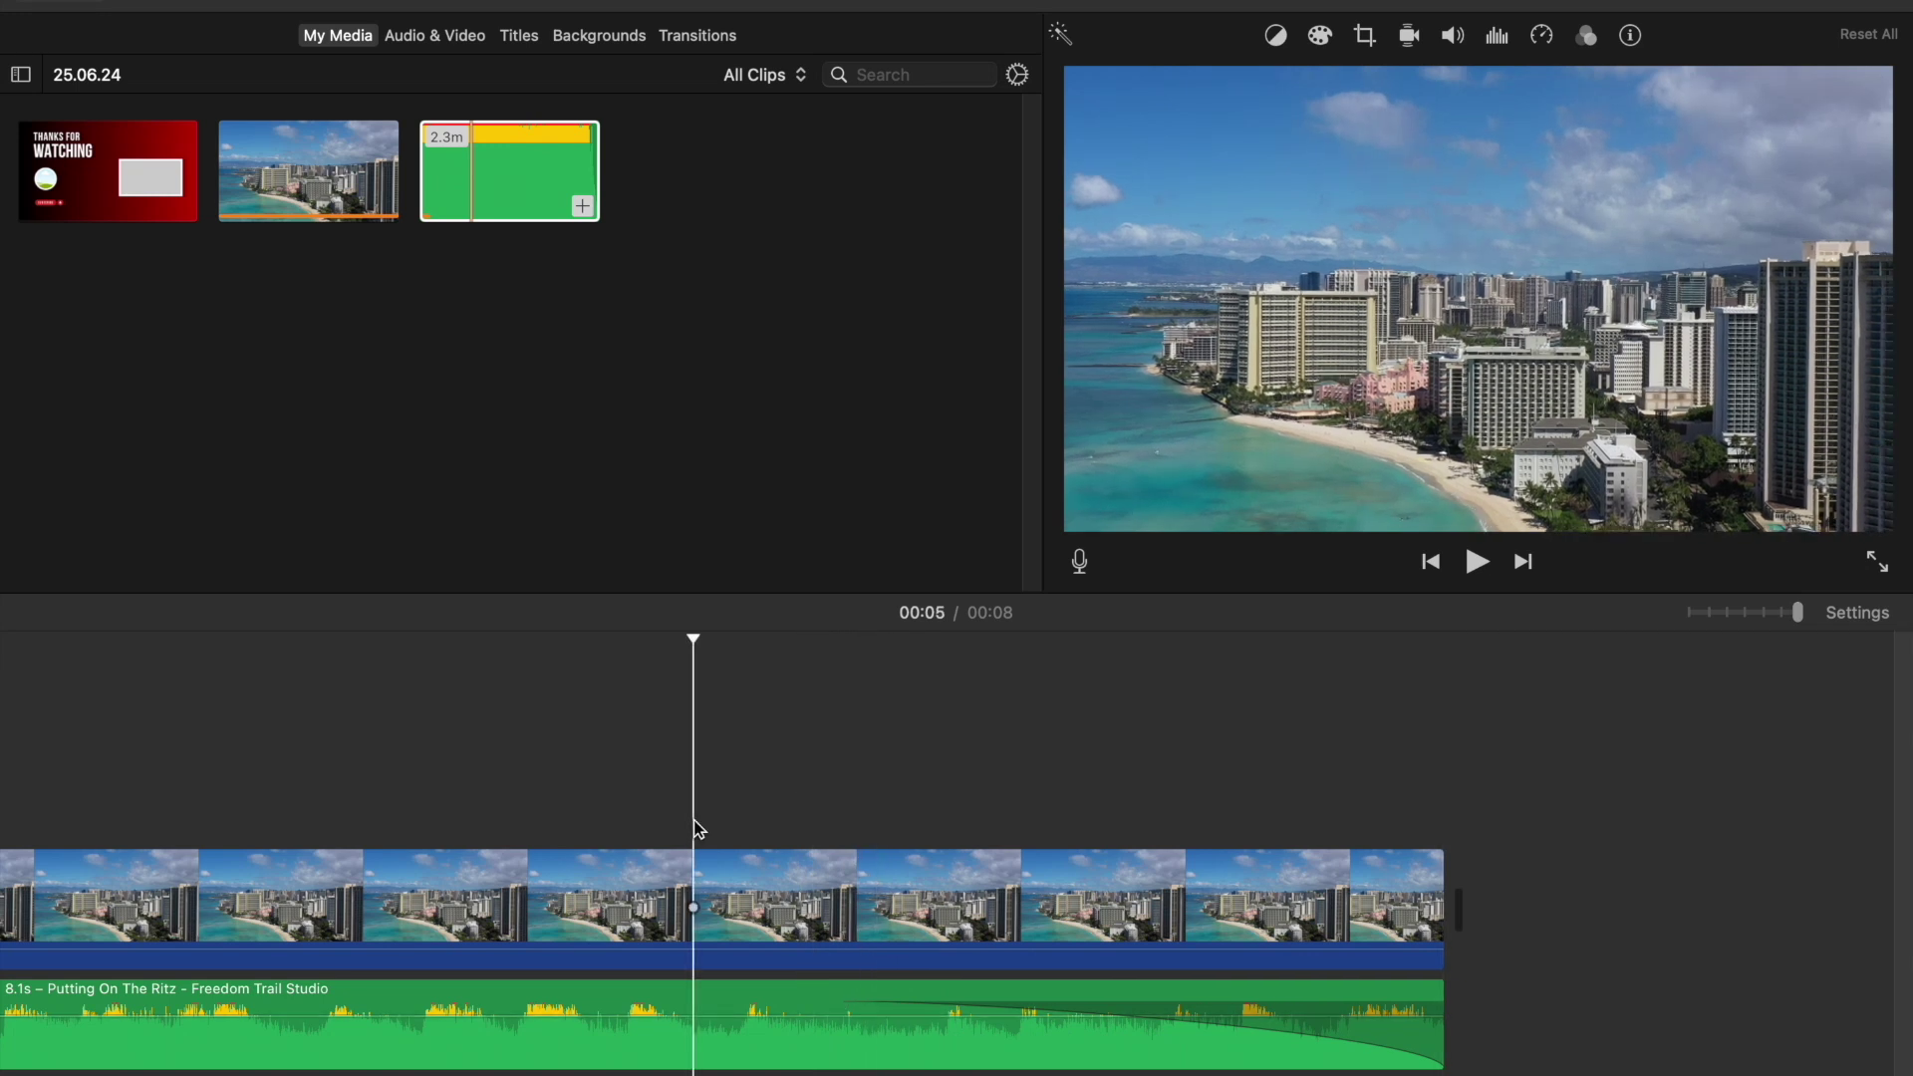
key(space)
Add a fade-in to the start of the music and play from the beginning to hear it
scroll(1042, 989, left, 5)
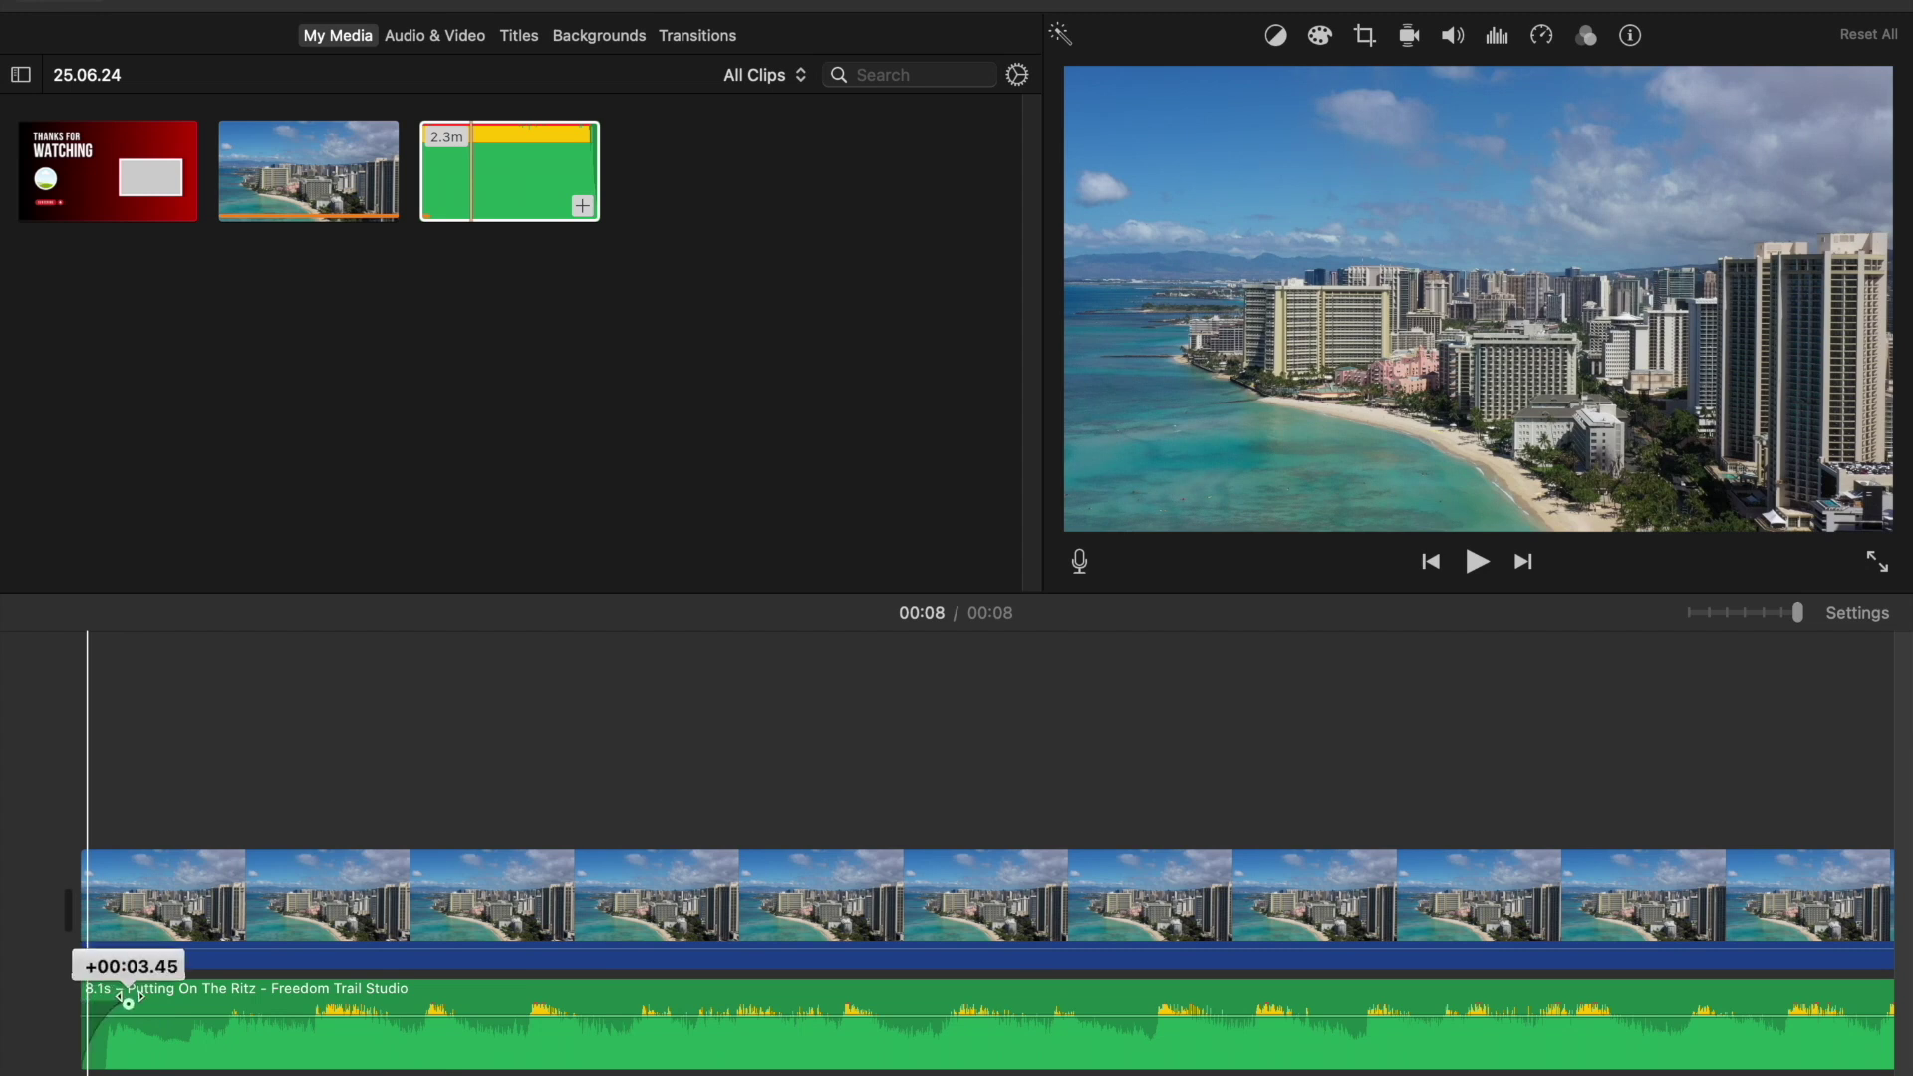
drag(138, 1004, 95, 1003)
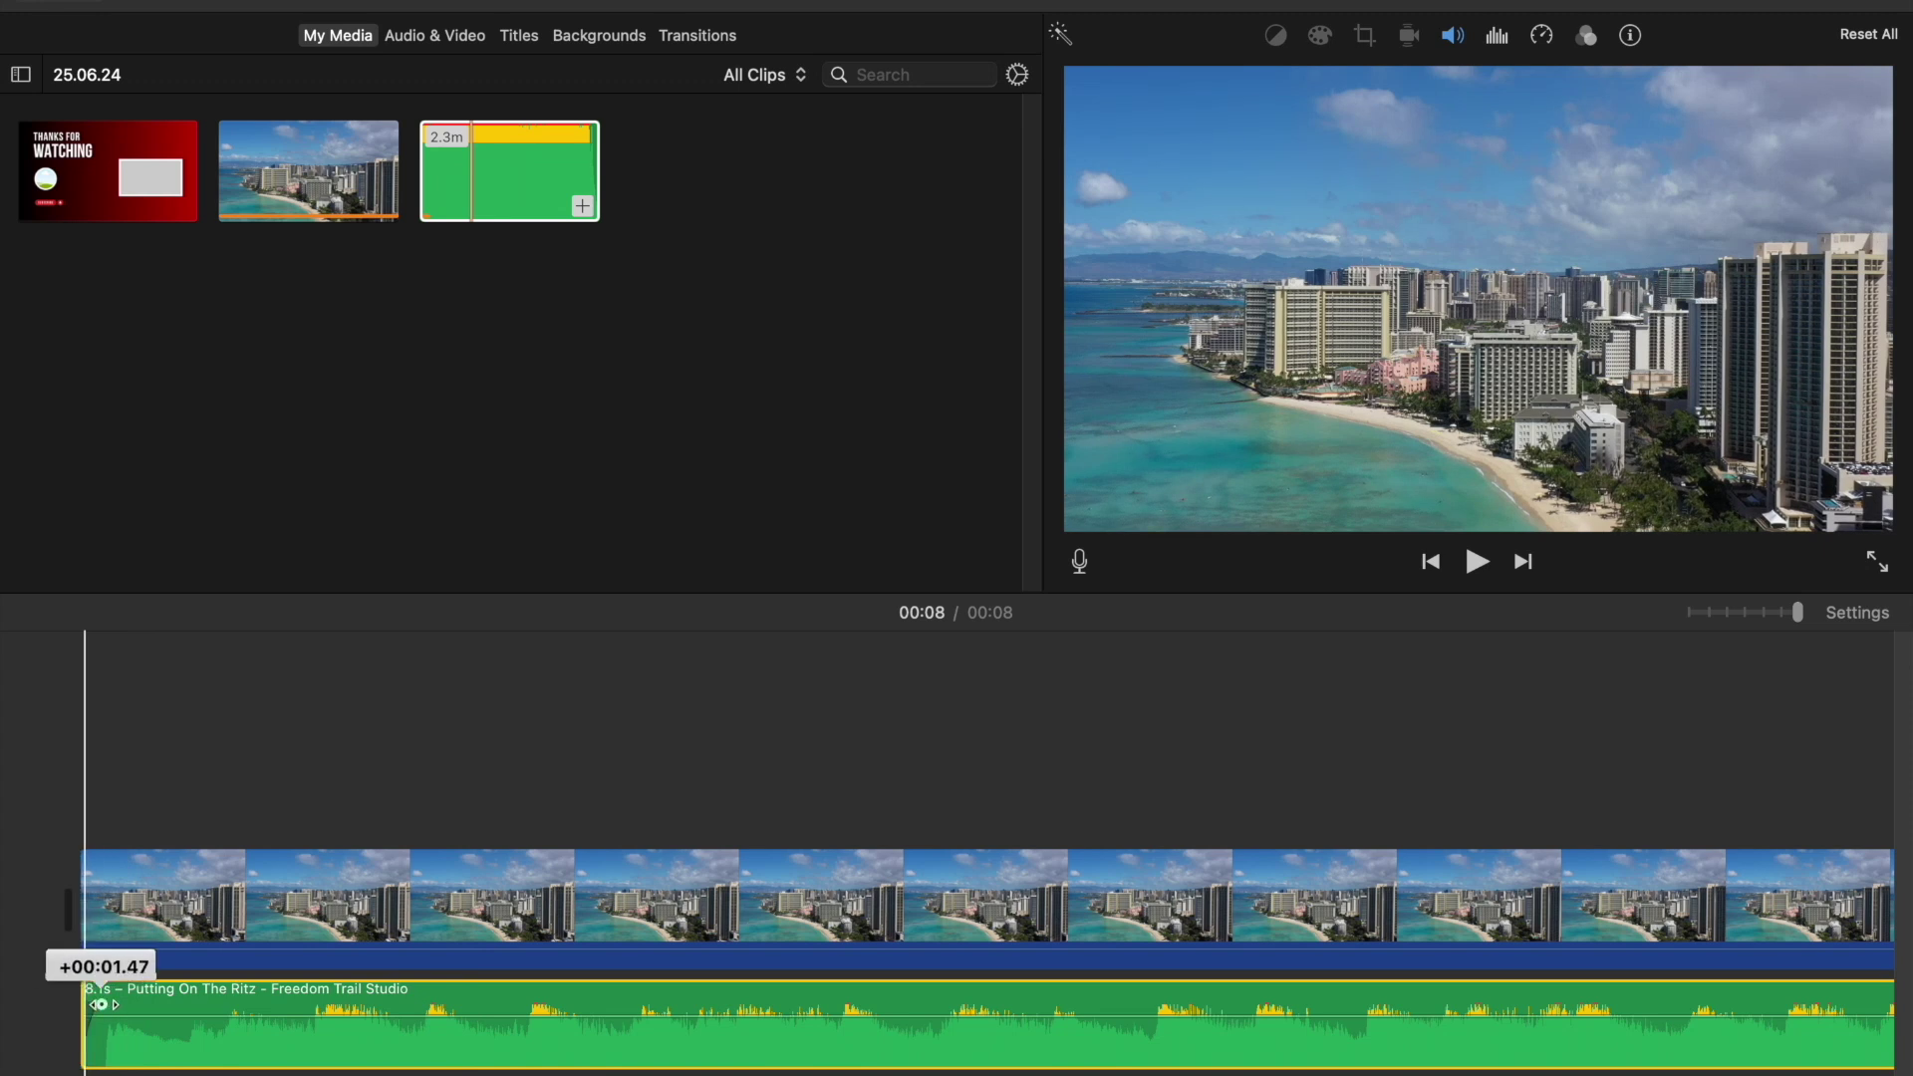
drag(175, 1004, 468, 1004)
click(82, 798)
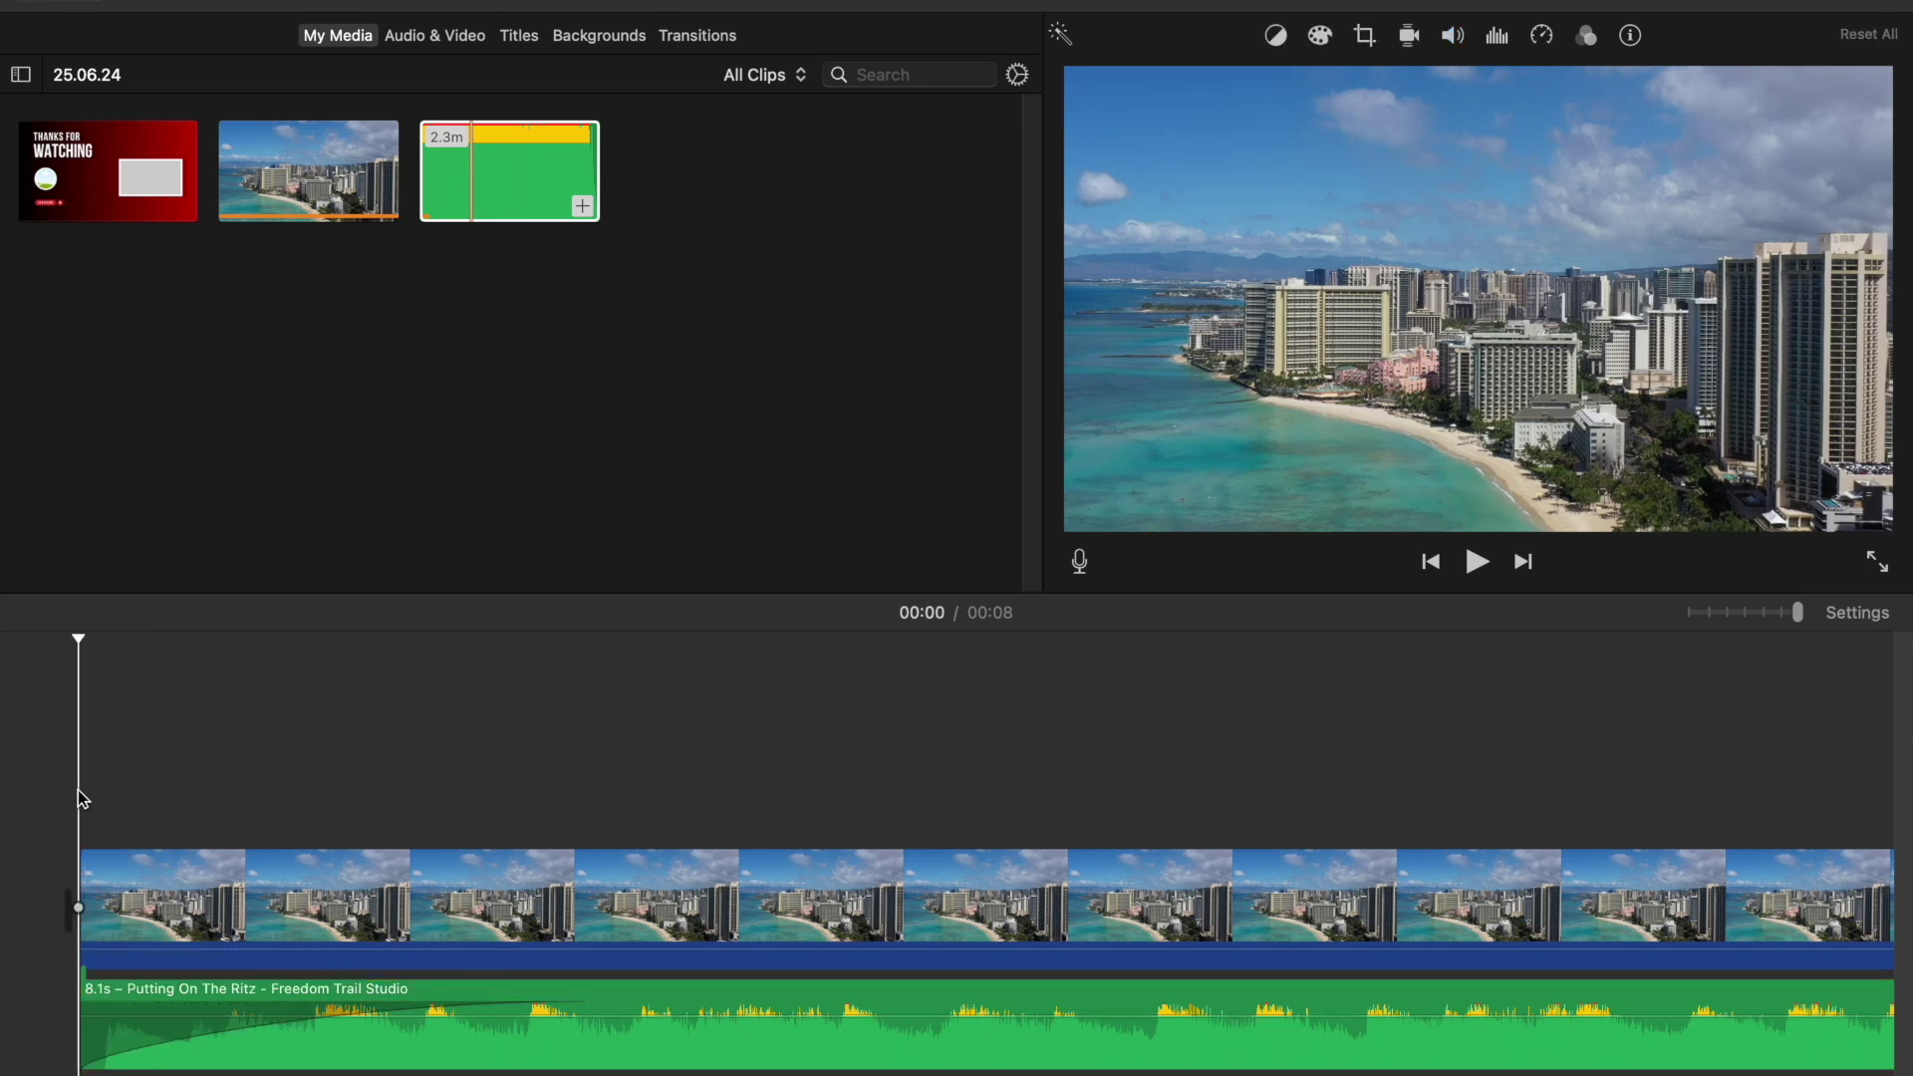
key(space)
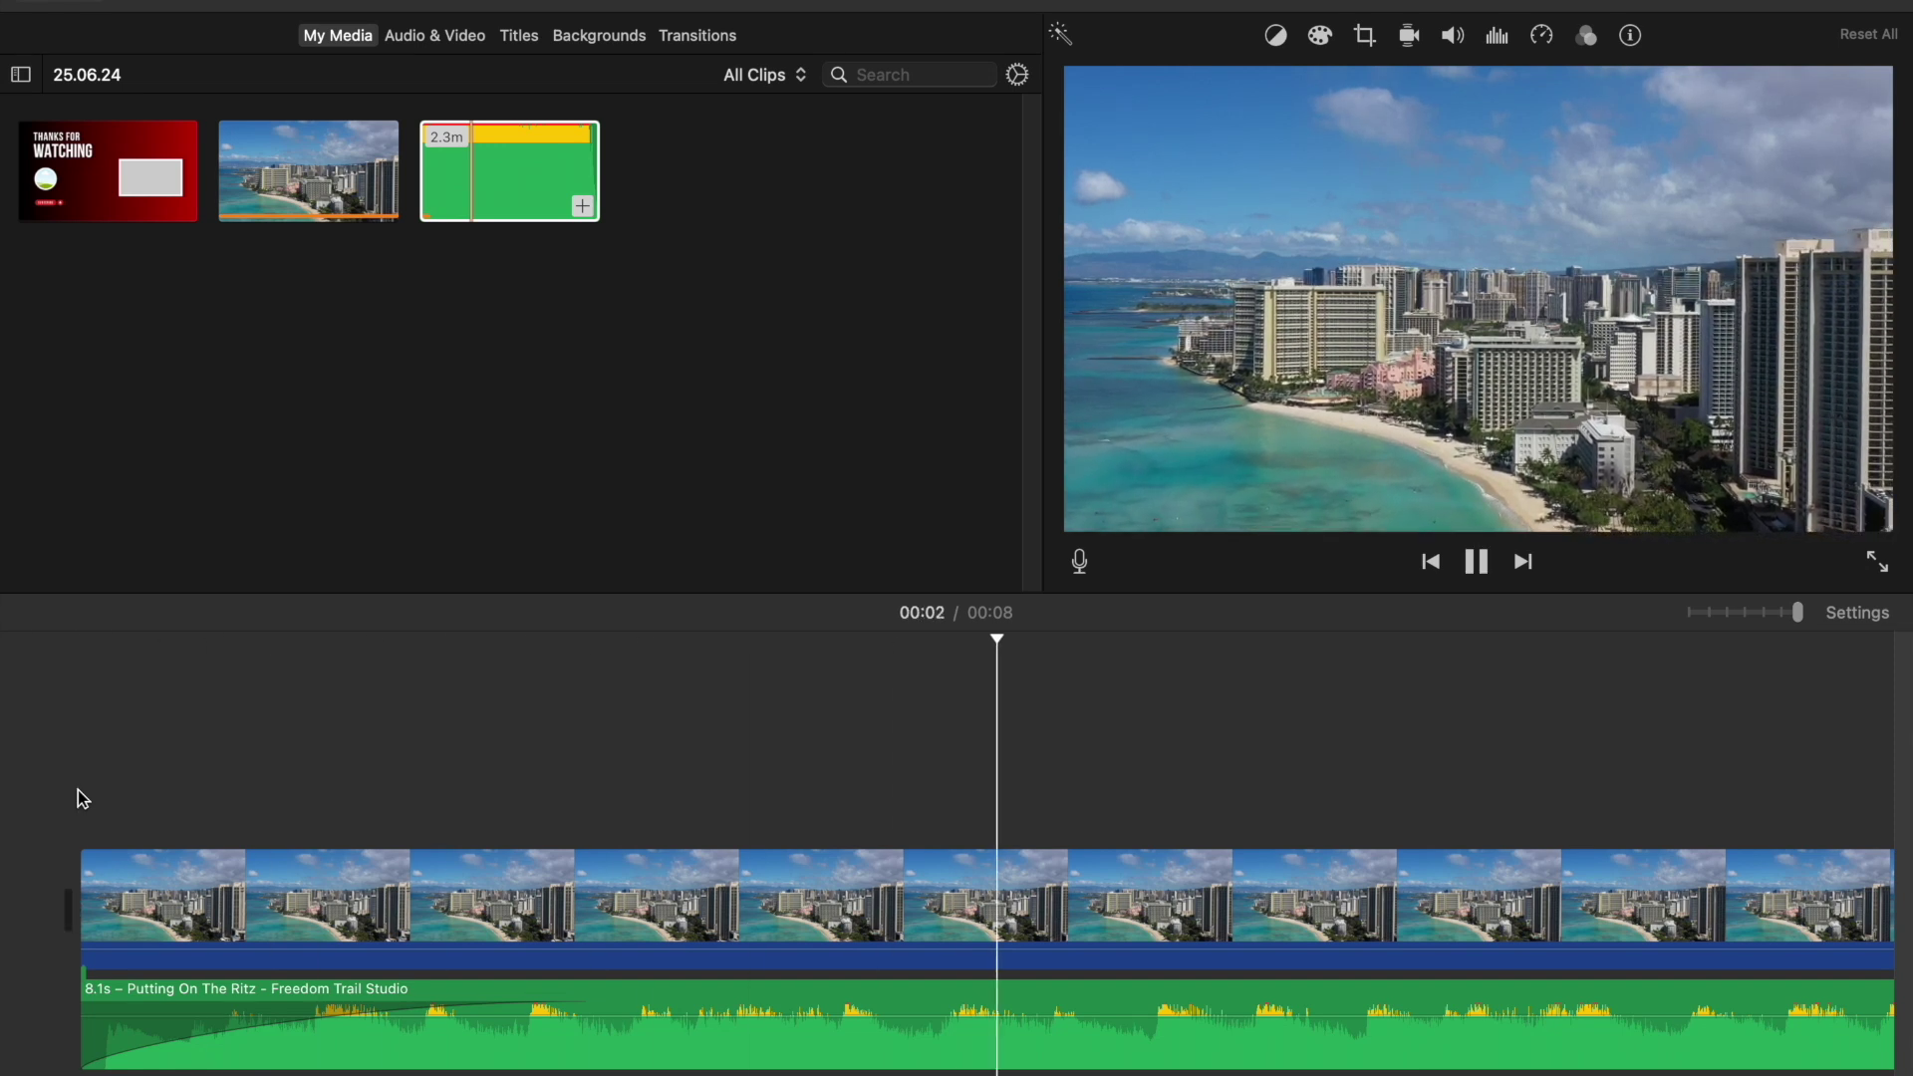
key(space)
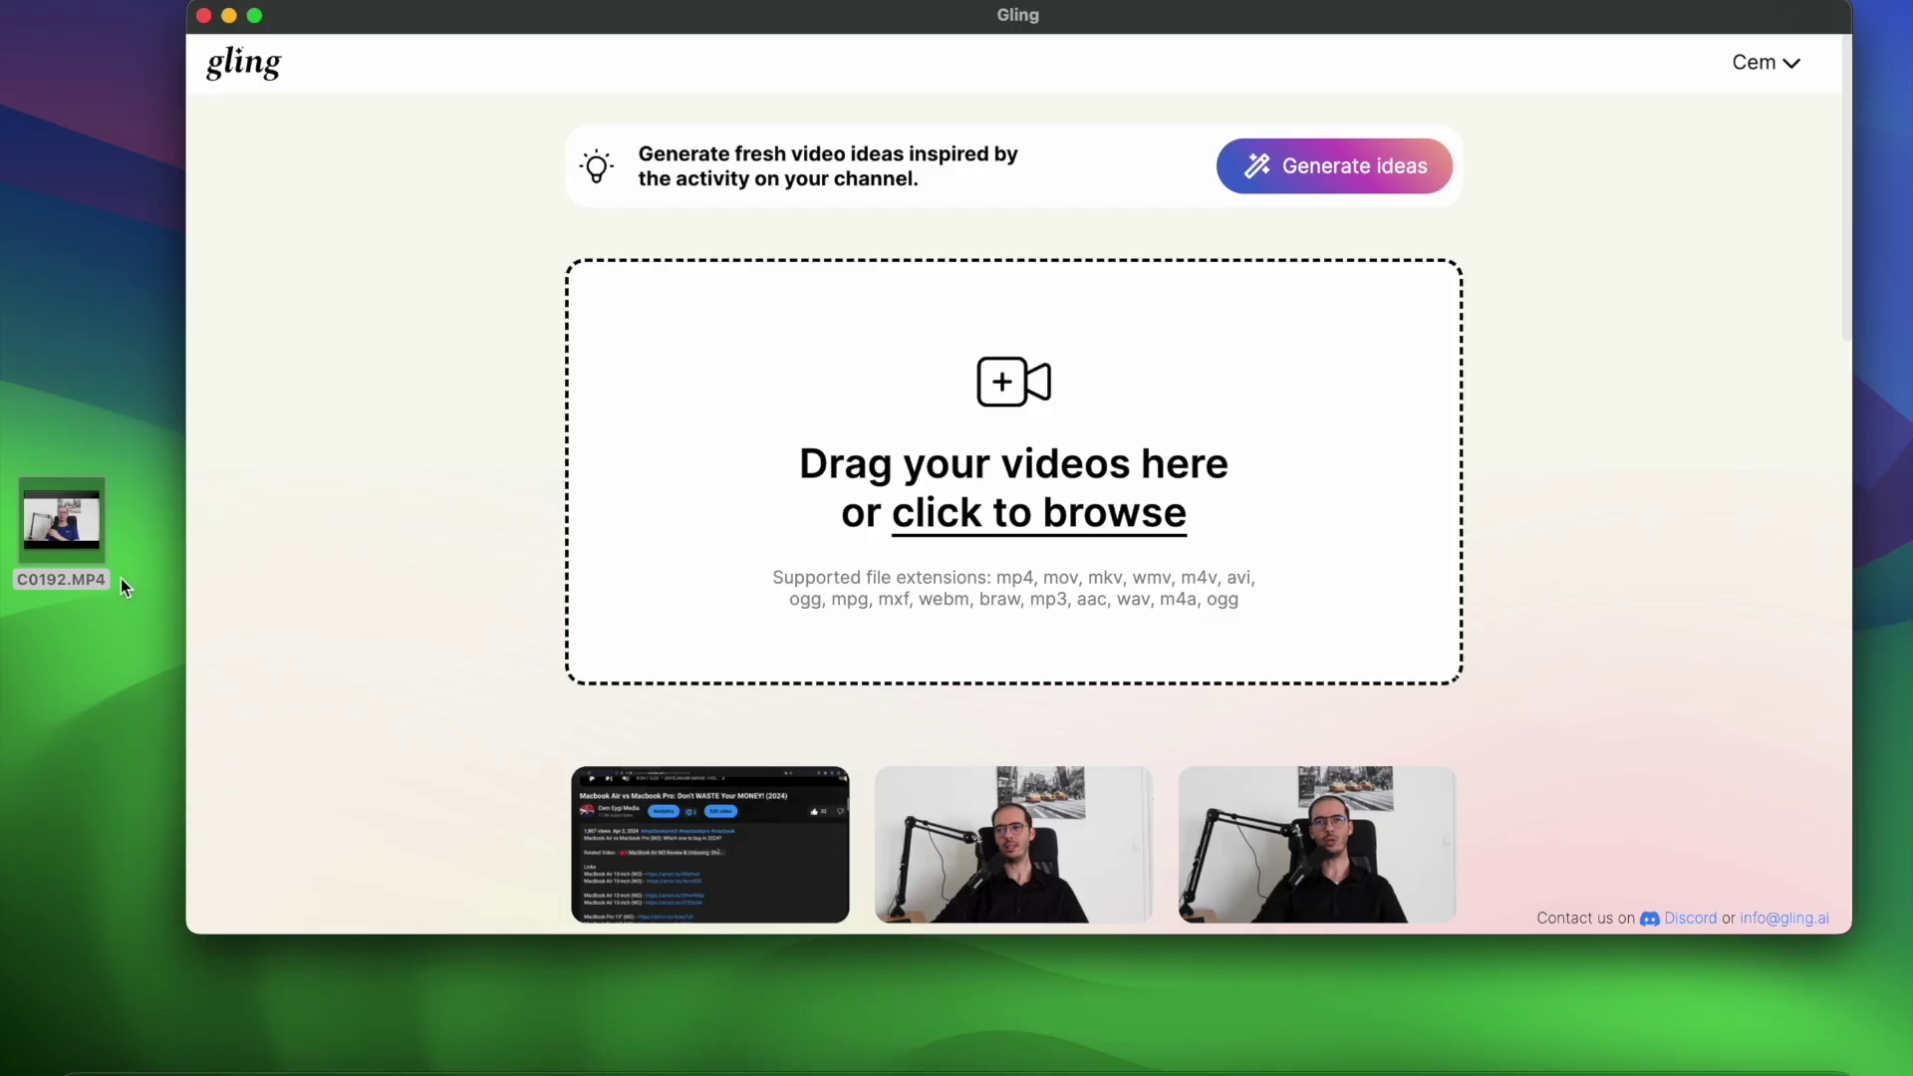
Drag C0192.MP4 from the desktop into Gling's upload area
drag(76, 535, 1056, 416)
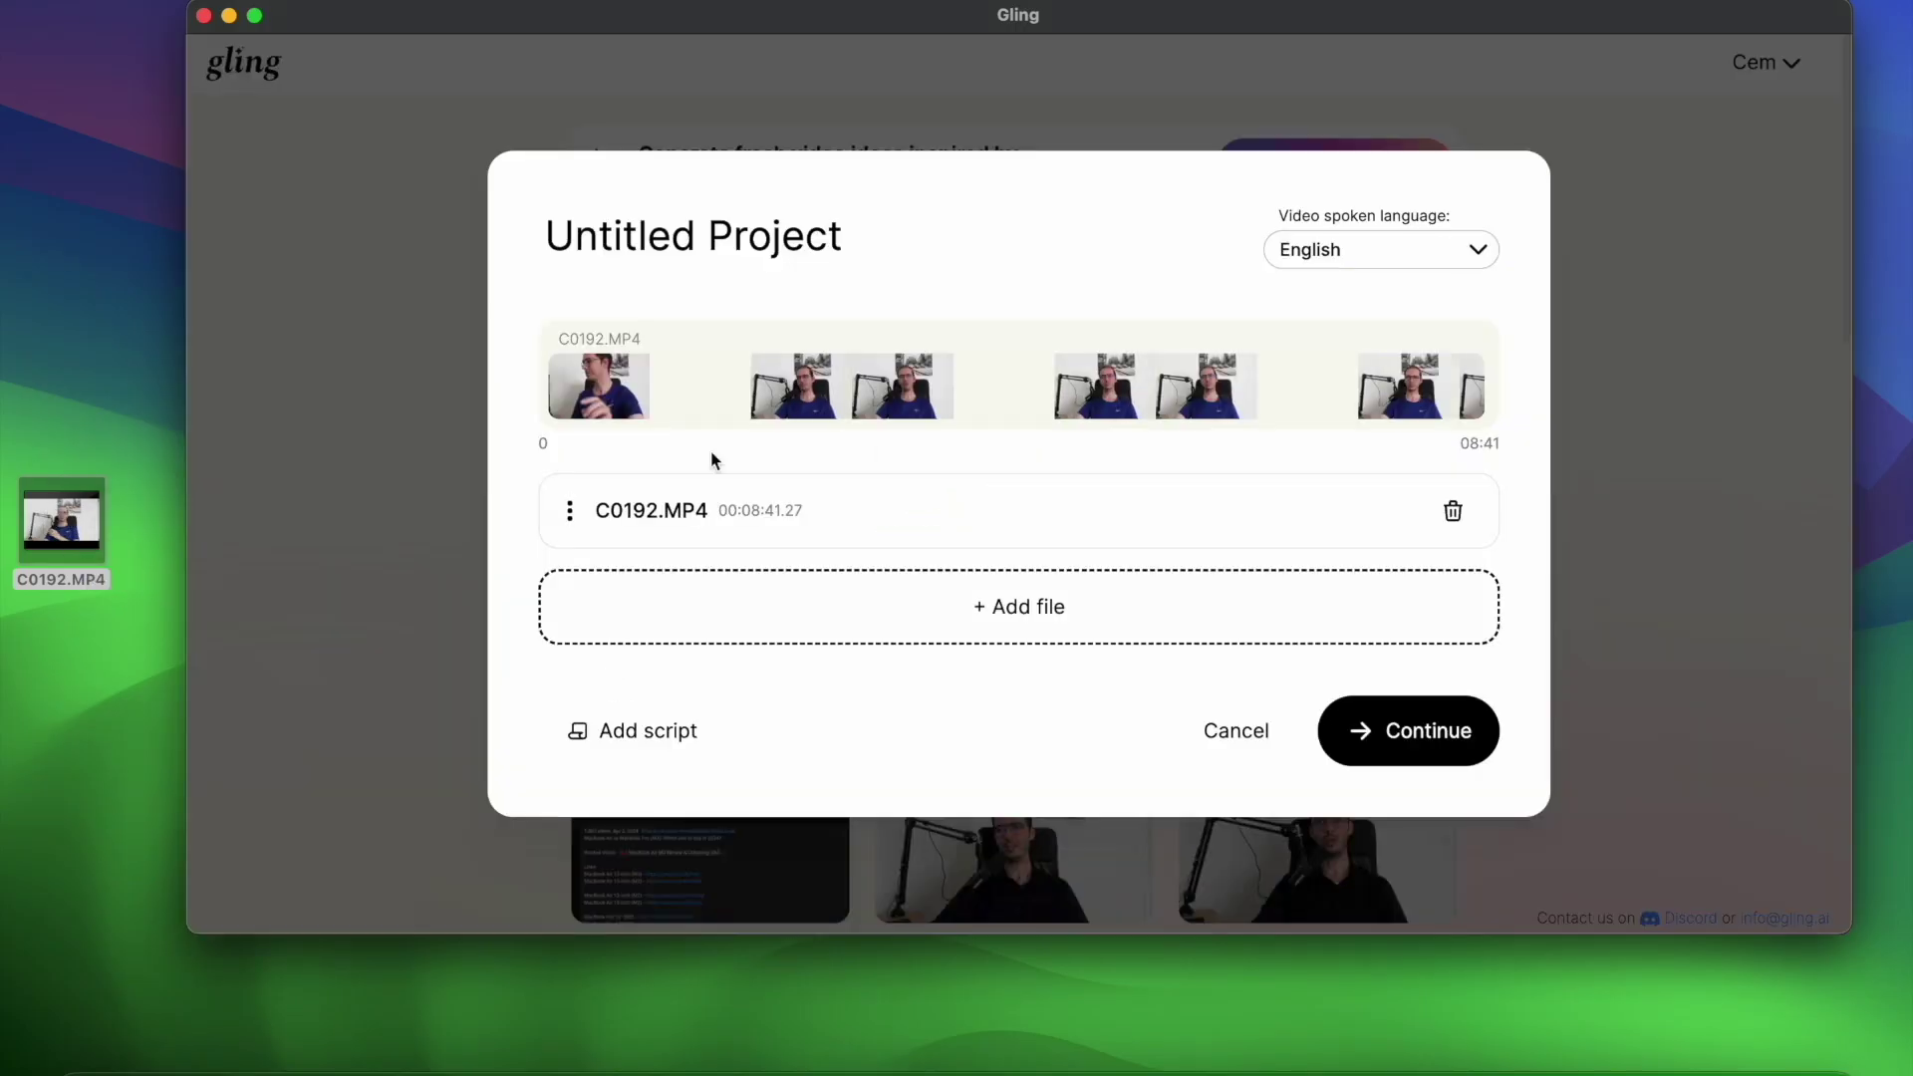